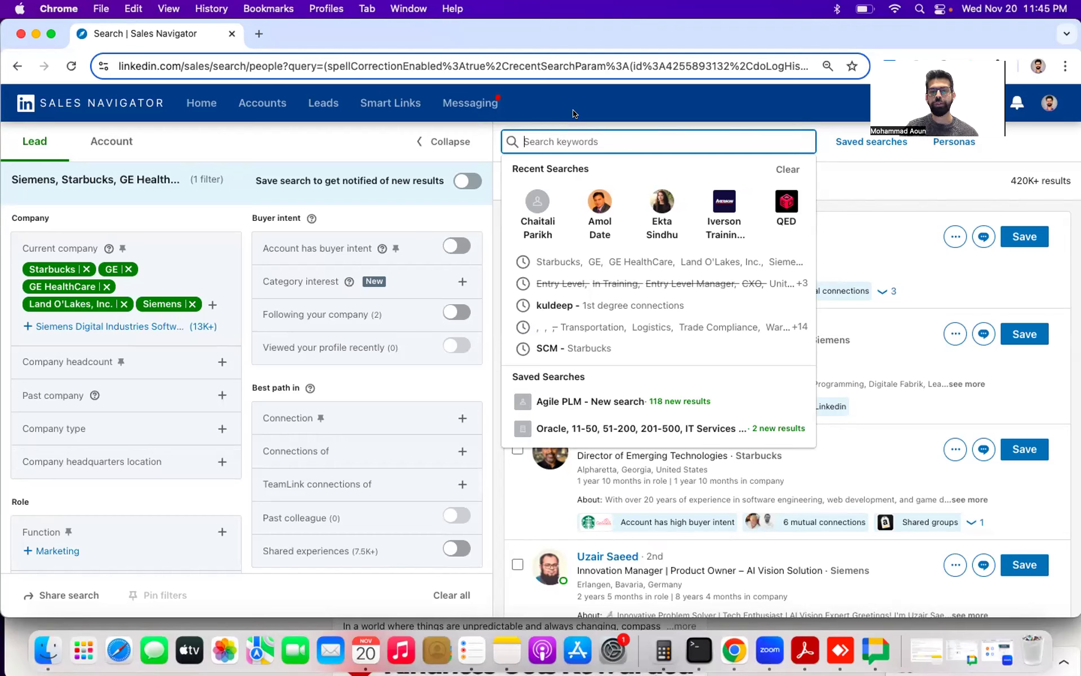
{"action": "left_click", "coordinate": [356, 141]}
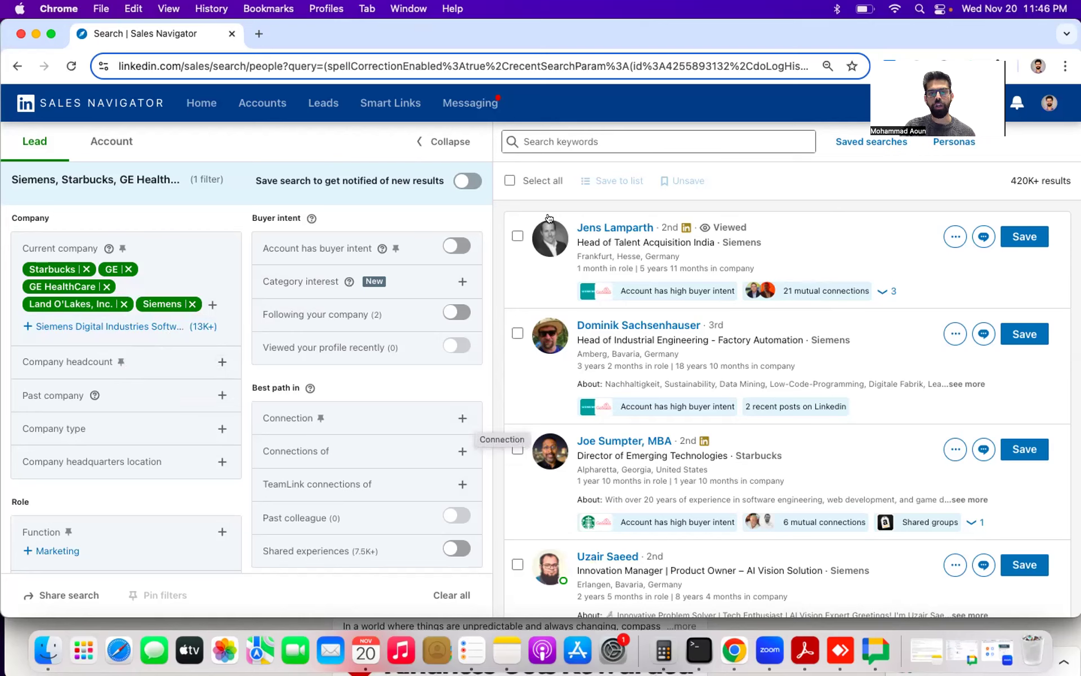
{"action": "left_click", "coordinate": [574, 133]}
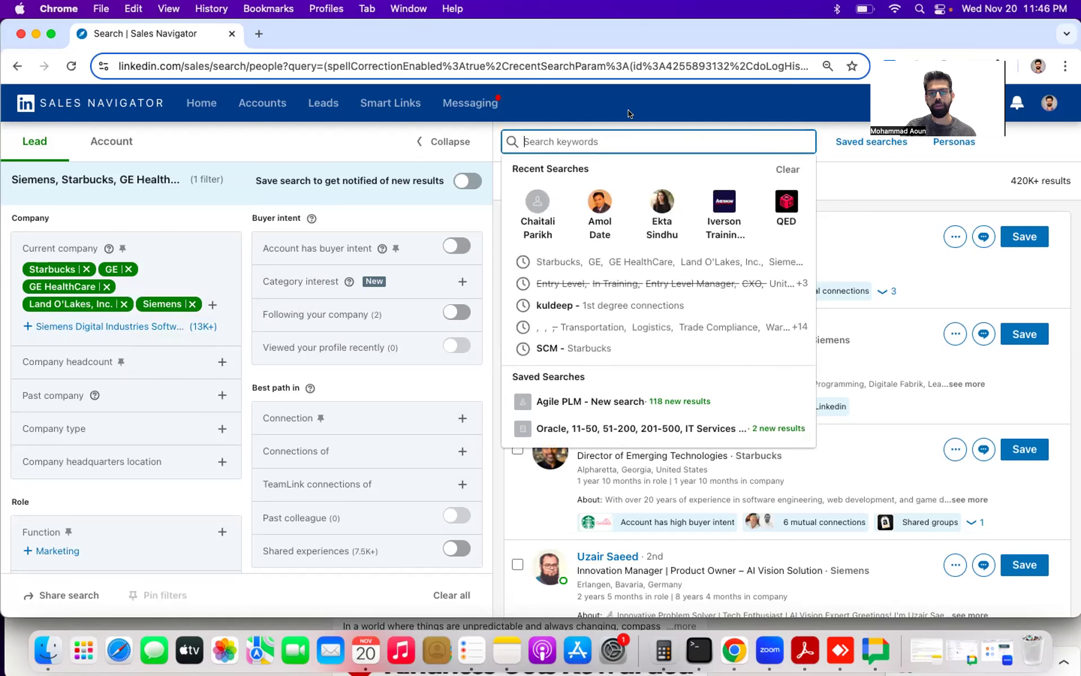
{"action": "left_click", "coordinate": [836, 176]}
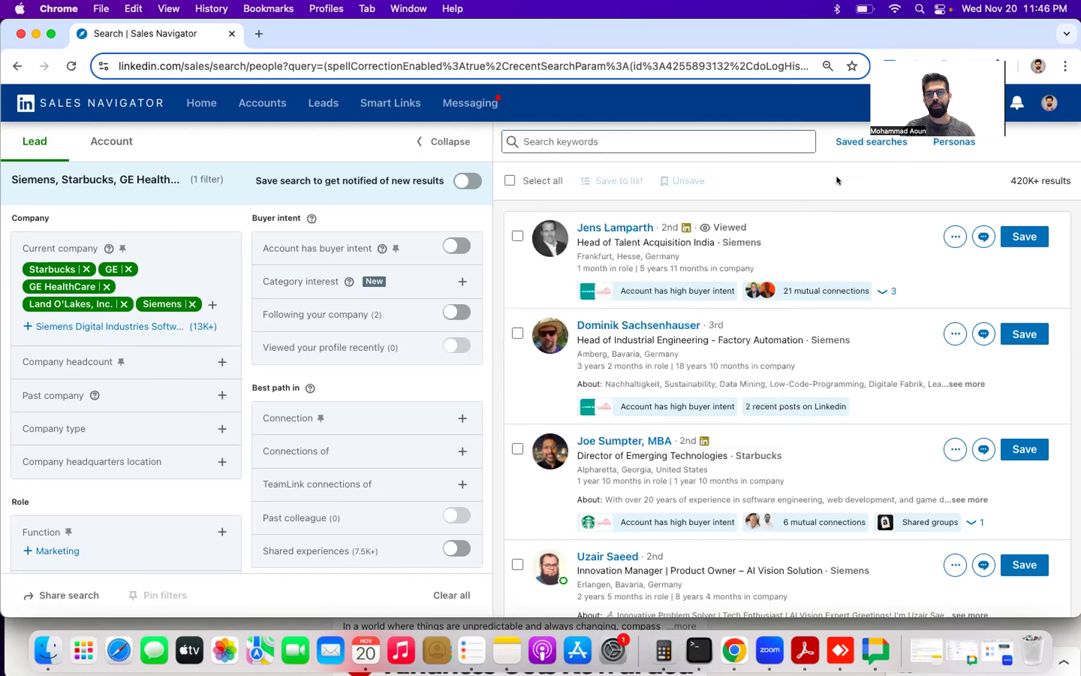
{"action": "left_click", "coordinate": [688, 139]}
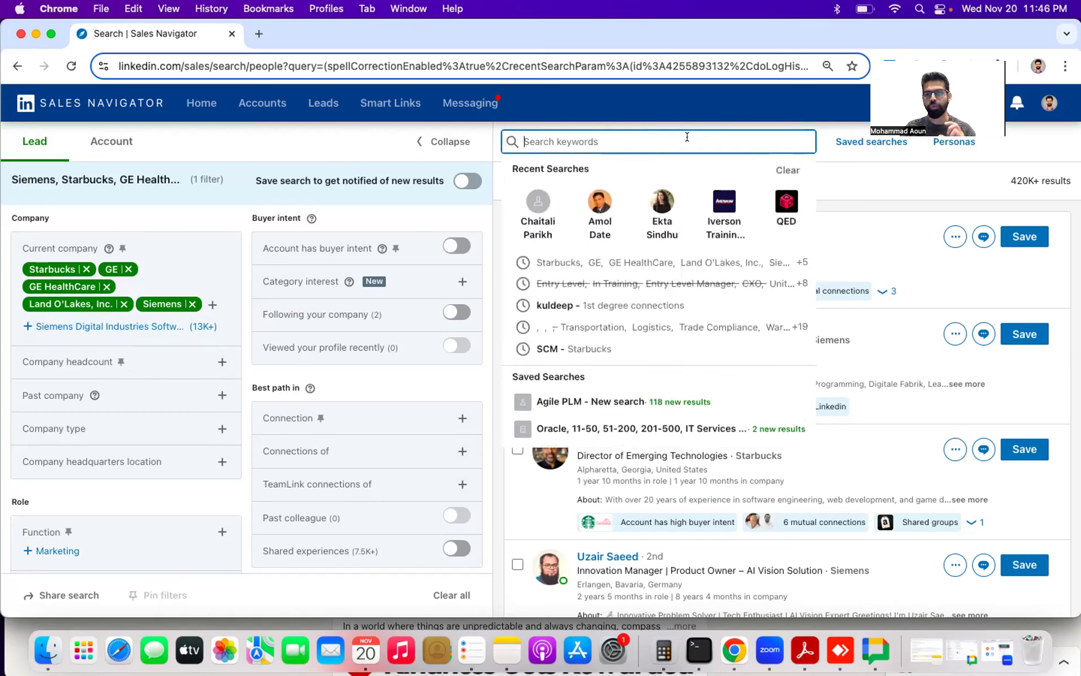
{"action": "left_click", "coordinate": [846, 178]}
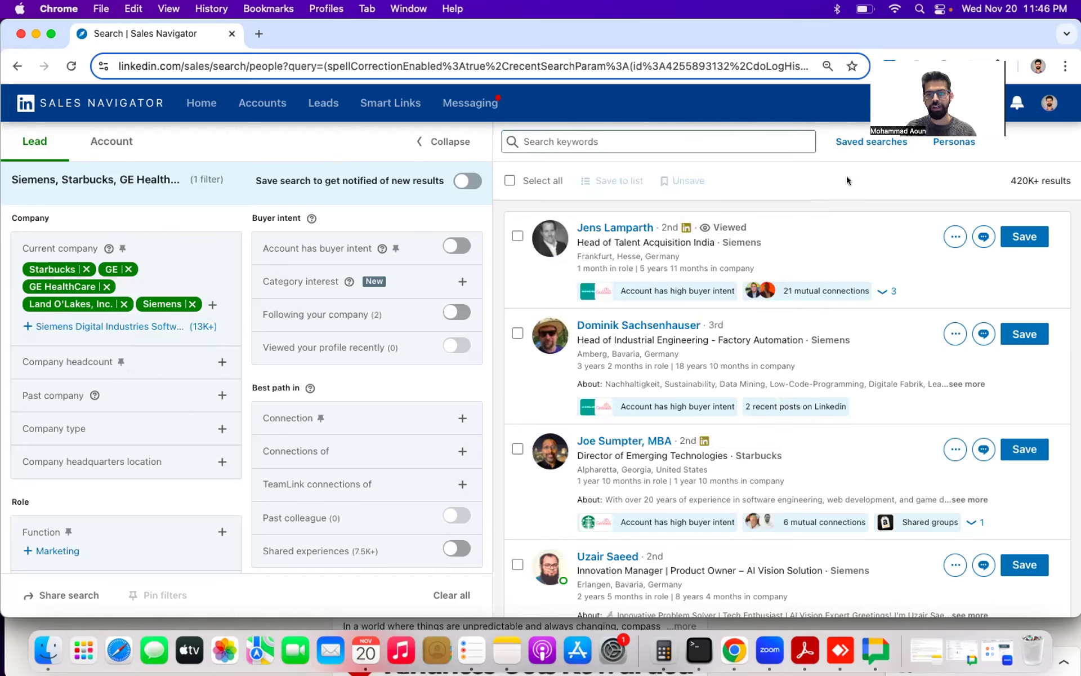
Switch to Notes and review the Boolean keyword strings for HCM, ERP and SCM in the table
{"action": "left_click", "coordinate": [499, 643]}
{"action": "scroll", "coordinate": [490, 382], "scroll_direction": "up", "scroll_amount": 3}
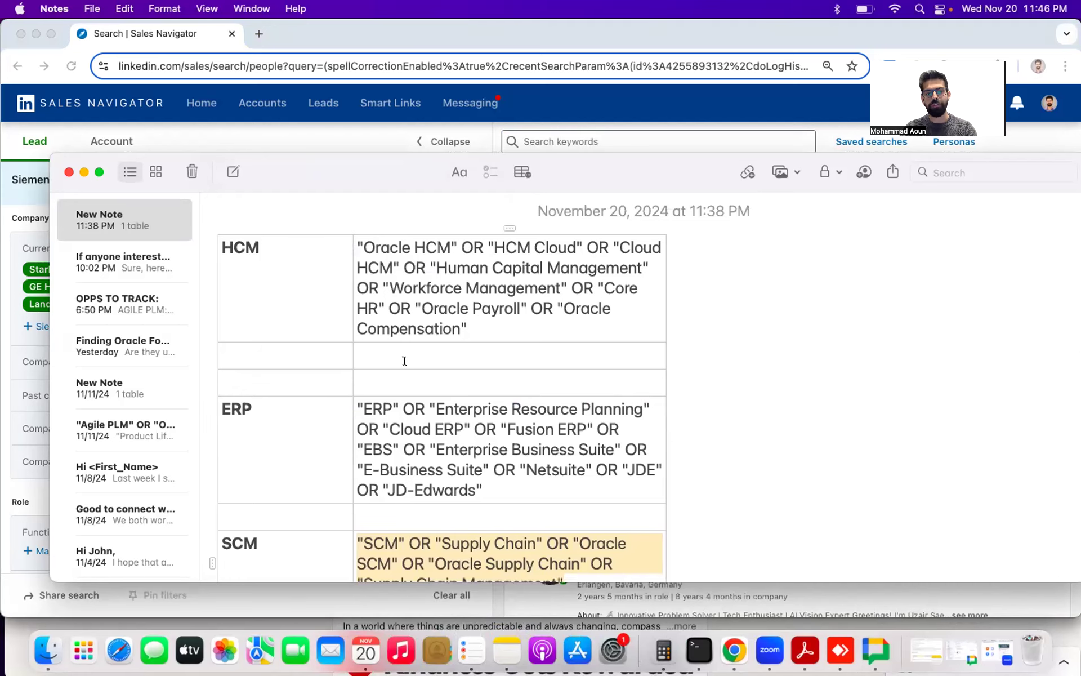
{"action": "scroll", "coordinate": [405, 361], "scroll_direction": "down", "scroll_amount": 2}
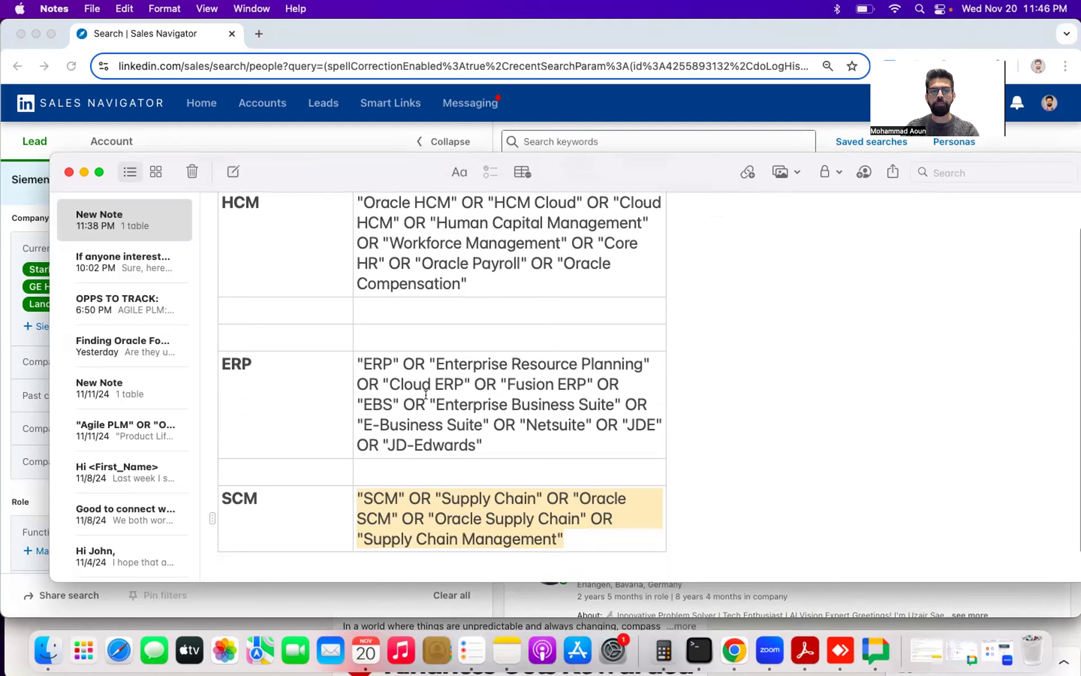
{"action": "scroll", "coordinate": [426, 389], "scroll_direction": "up", "scroll_amount": 2}
{"action": "left_click", "coordinate": [362, 246]}
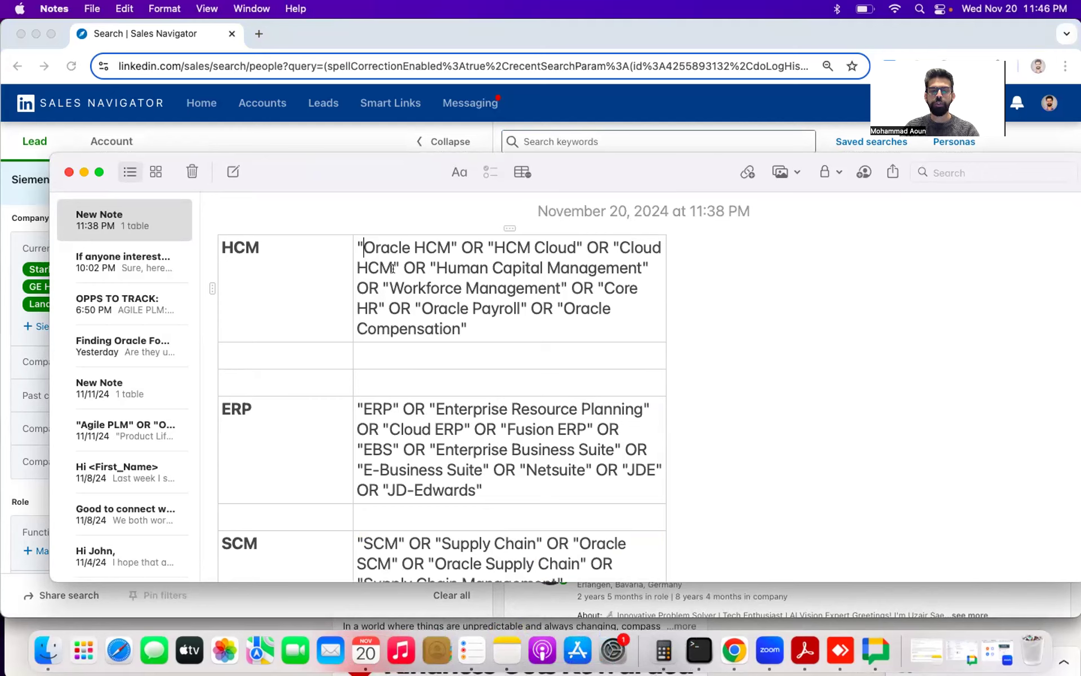
{"action": "left_click", "coordinate": [495, 328]}
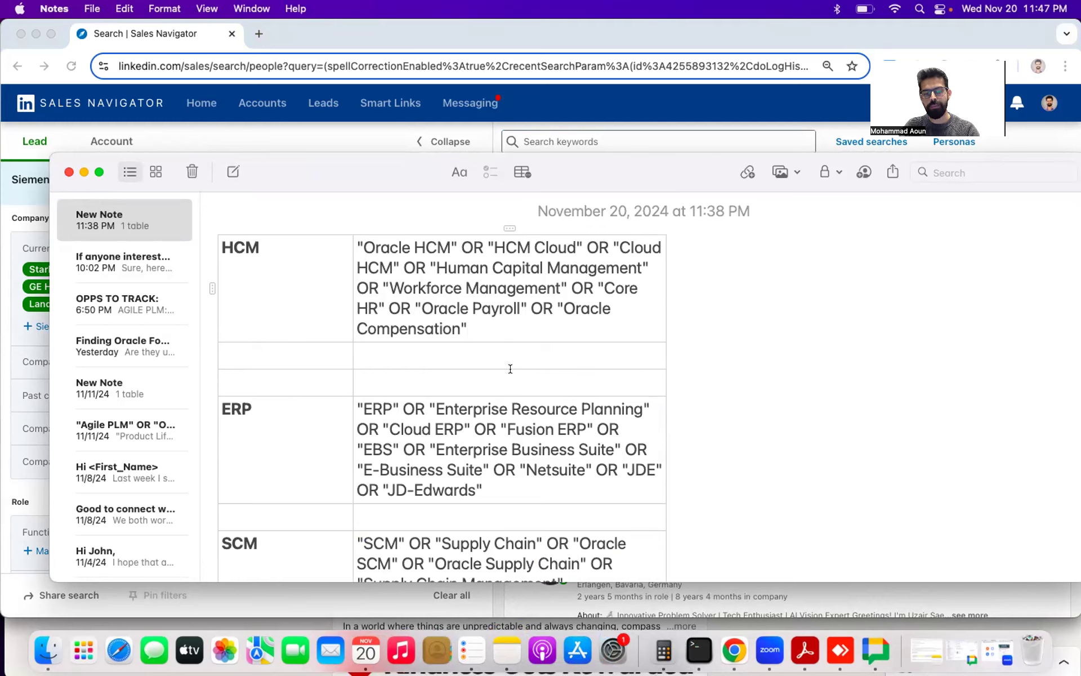
{"action": "scroll", "coordinate": [510, 368], "scroll_direction": "down", "scroll_amount": 3}
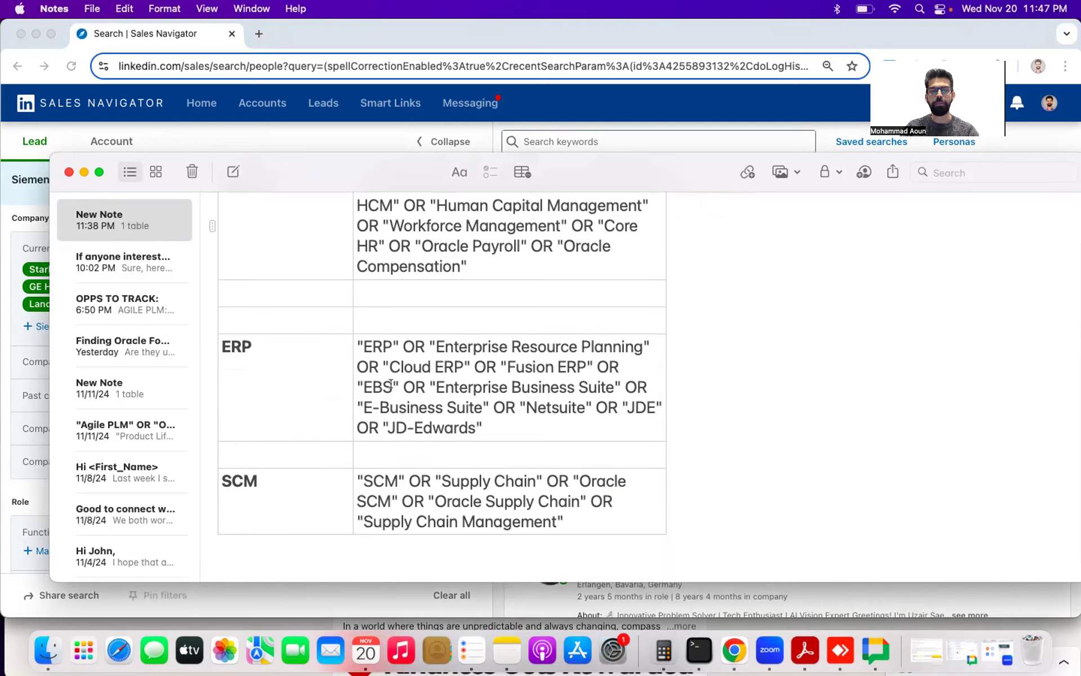
{"action": "scroll", "coordinate": [391, 385], "scroll_direction": "down", "scroll_amount": 1}
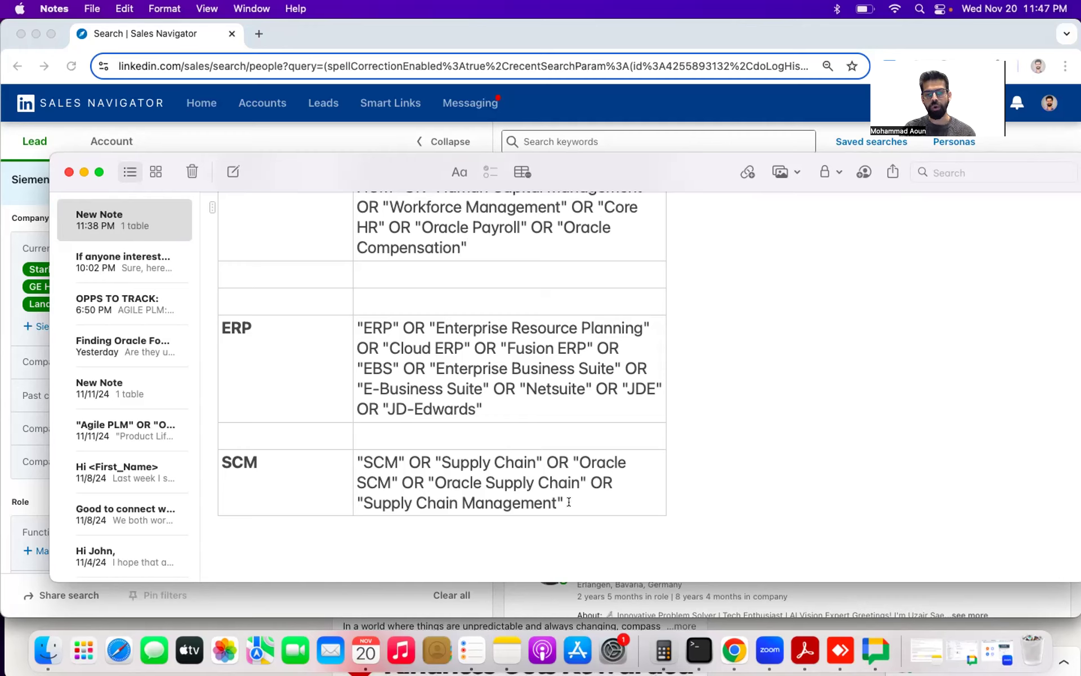
Copy the SCM row's Boolean string from the note, search leads with it in Sales Navigator, and look through the results
{"action": "left_click_drag", "start_coordinate": [569, 501], "coordinate": [354, 457]}
{"action": "key", "text": "super+c"}
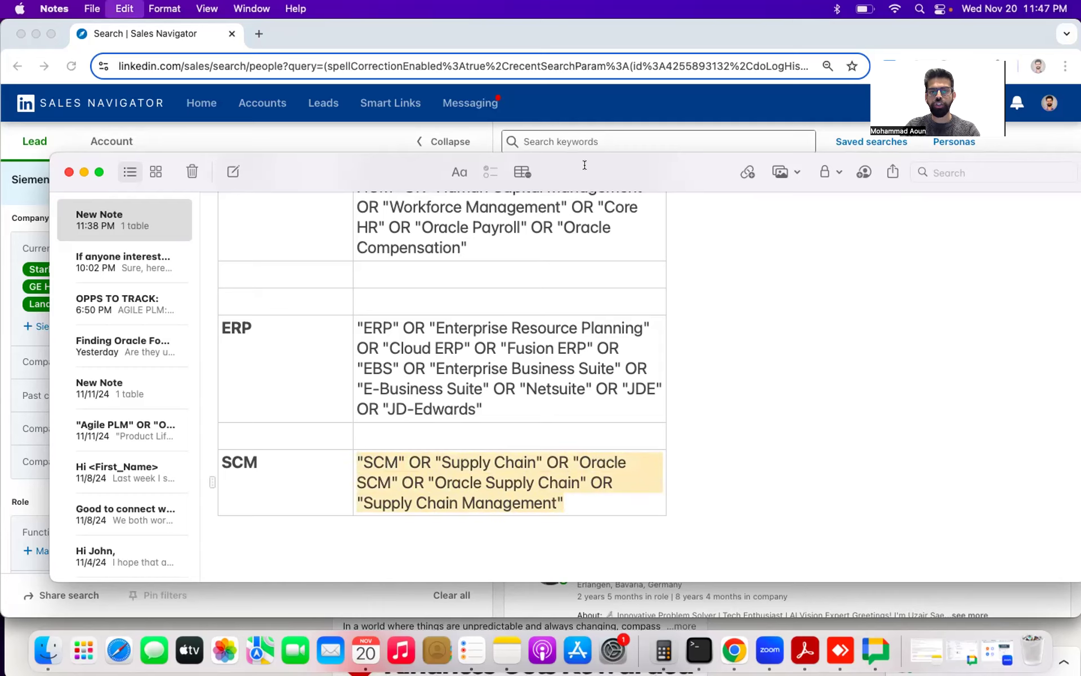
{"action": "left_click", "coordinate": [585, 137]}
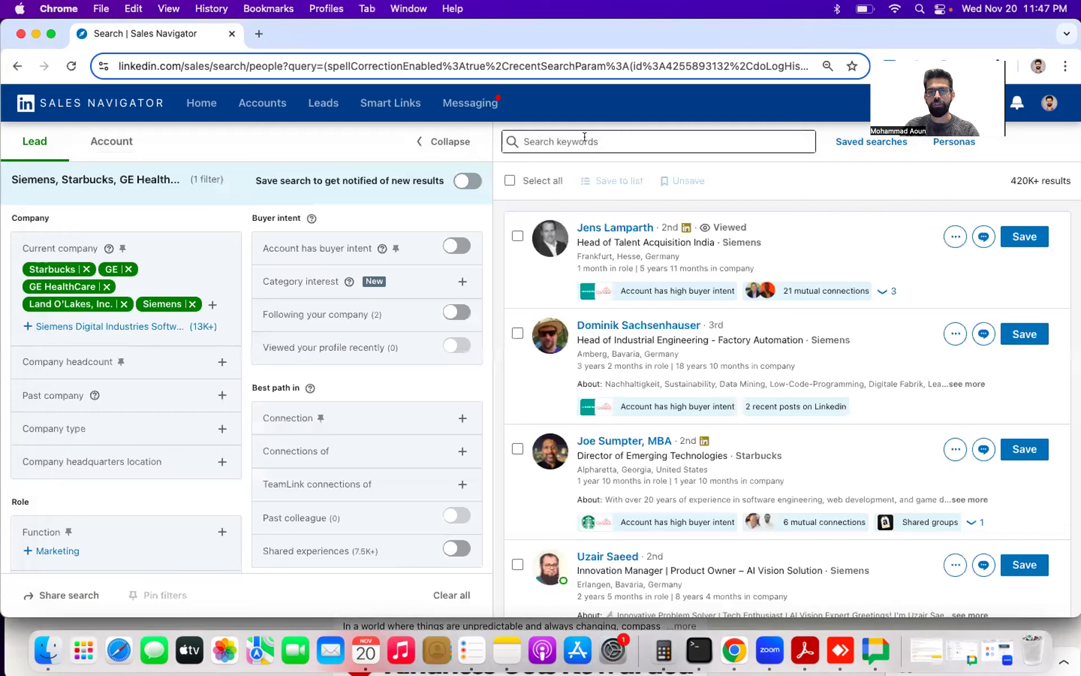
{"action": "left_click", "coordinate": [585, 137]}
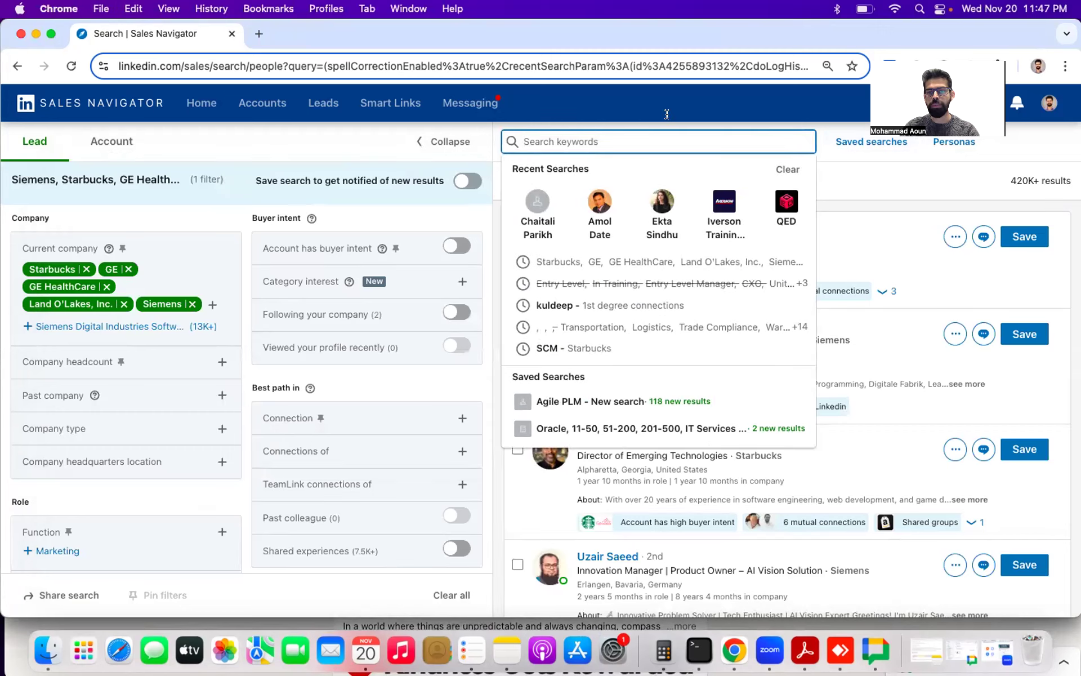
{"action": "key", "text": "super+v"}
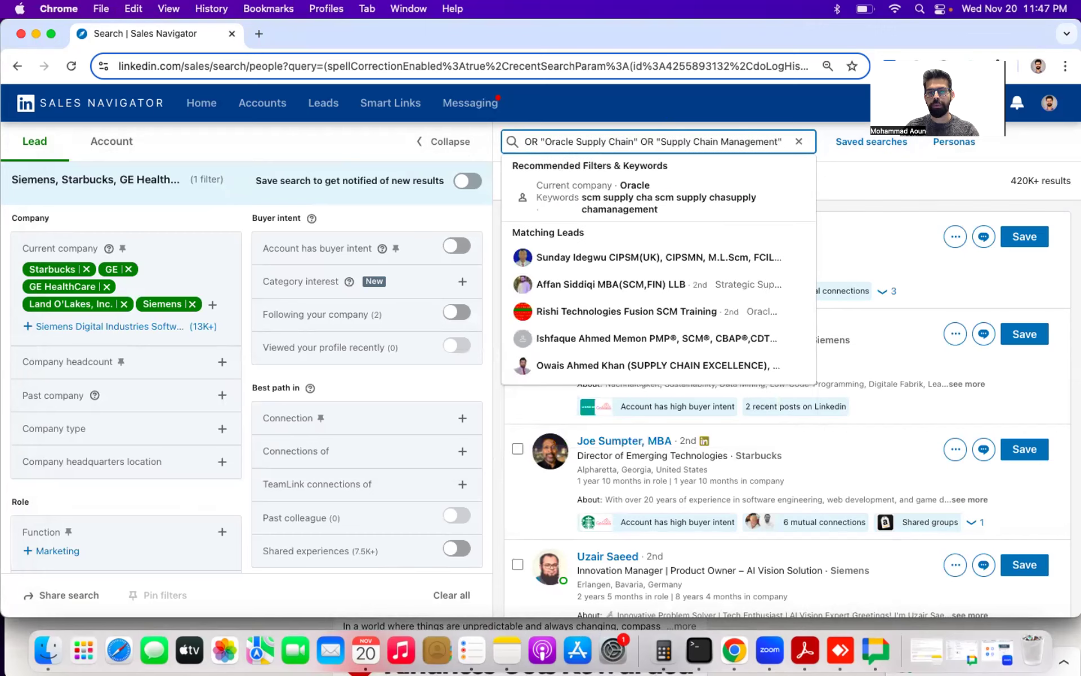
{"action": "key", "text": "Return"}
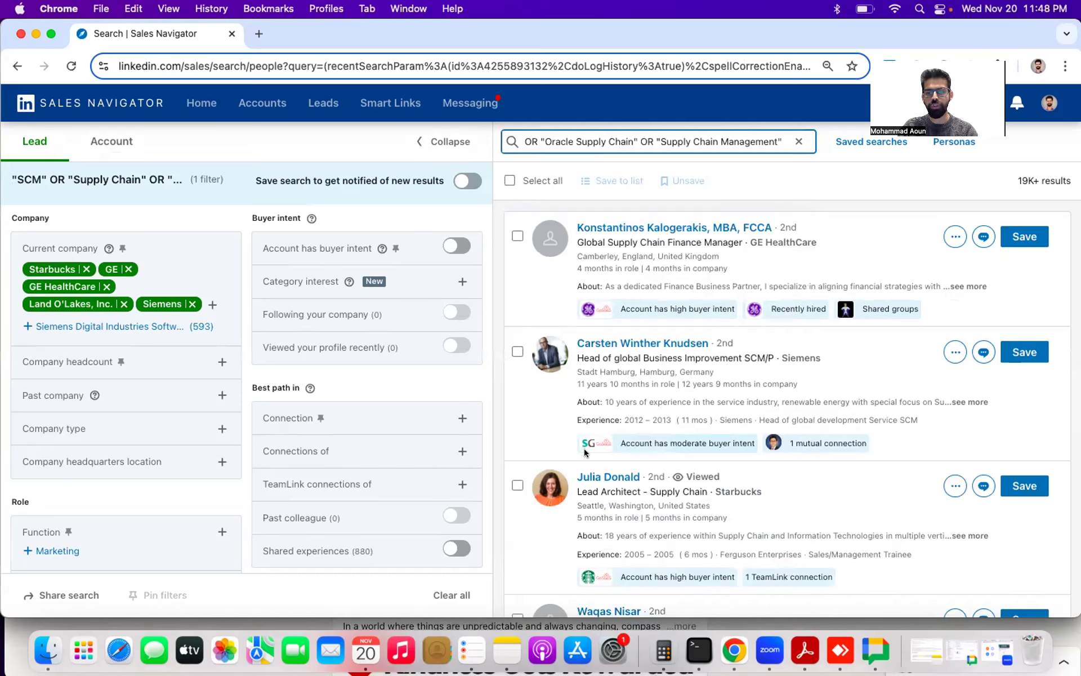
{"action": "scroll", "coordinate": [583, 448], "scroll_direction": "down", "scroll_amount": 4}
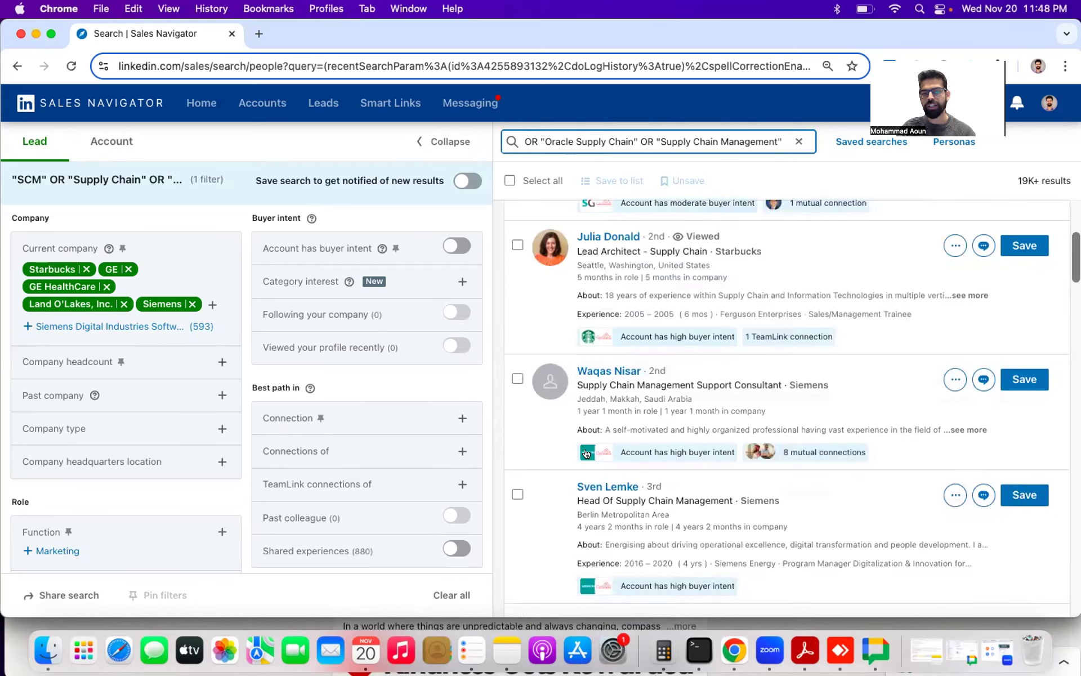
{"action": "scroll", "coordinate": [586, 453], "scroll_direction": "down", "scroll_amount": 1}
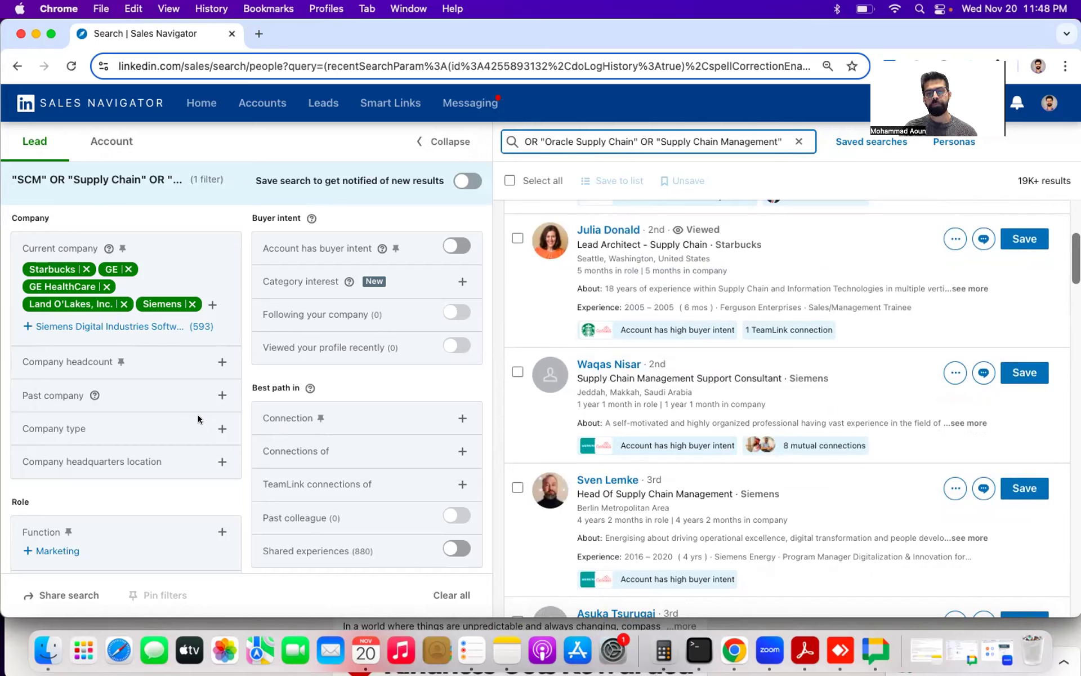
Replace the keyword search in Sales Navigator with the ERP row's Boolean string copied from the note, and run the lead search
{"action": "left_click", "coordinate": [645, 139]}
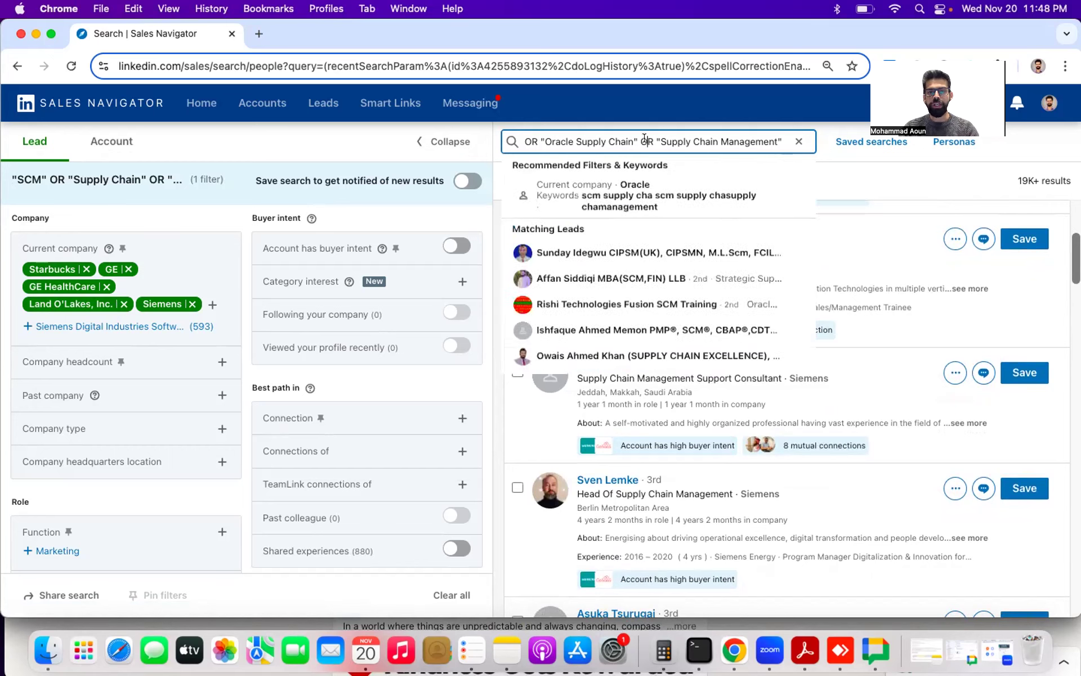
{"action": "key", "text": "super+a"}
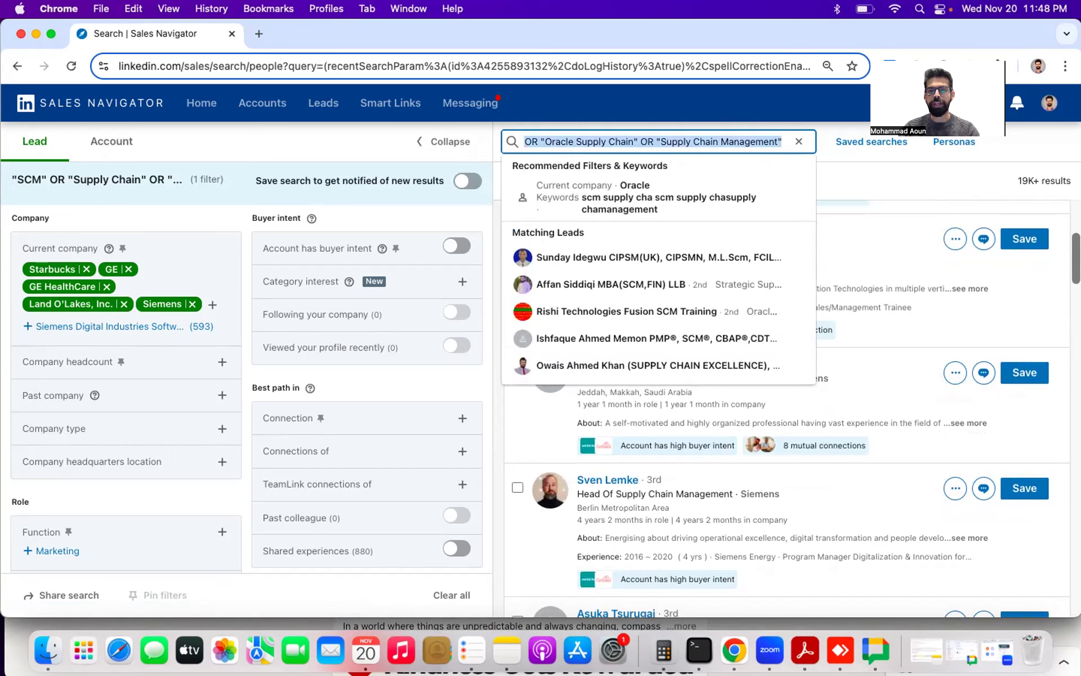
{"action": "key", "text": "BackSpace"}
{"action": "left_click", "coordinate": [510, 653]}
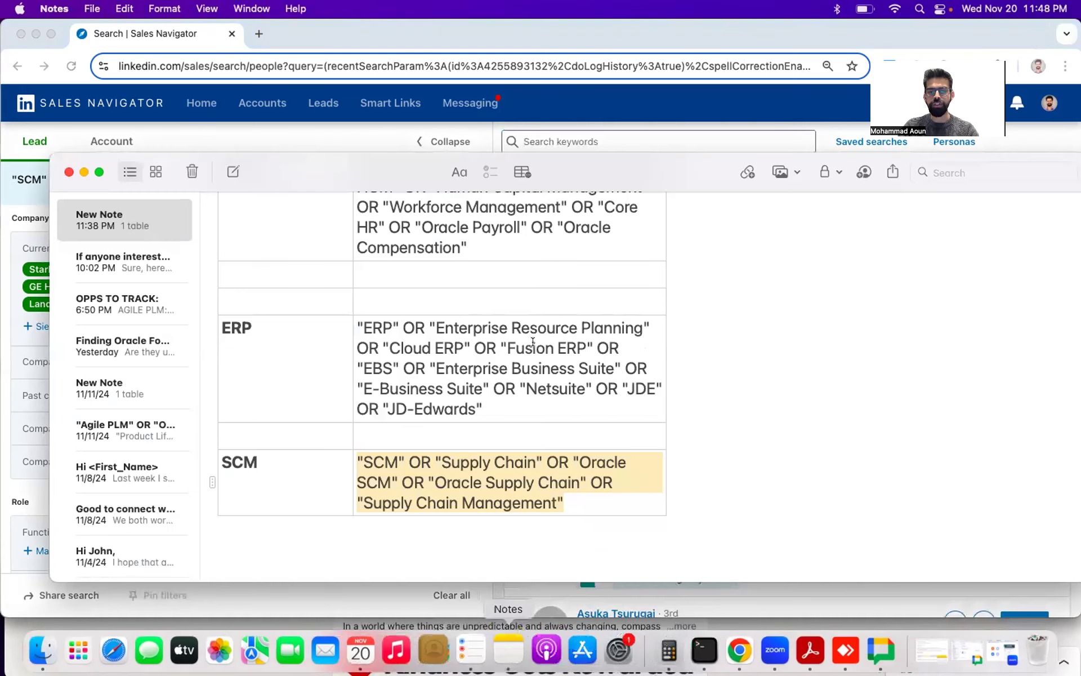
{"action": "left_click_drag", "start_coordinate": [484, 408], "coordinate": [356, 322]}
{"action": "key", "text": "super+c"}
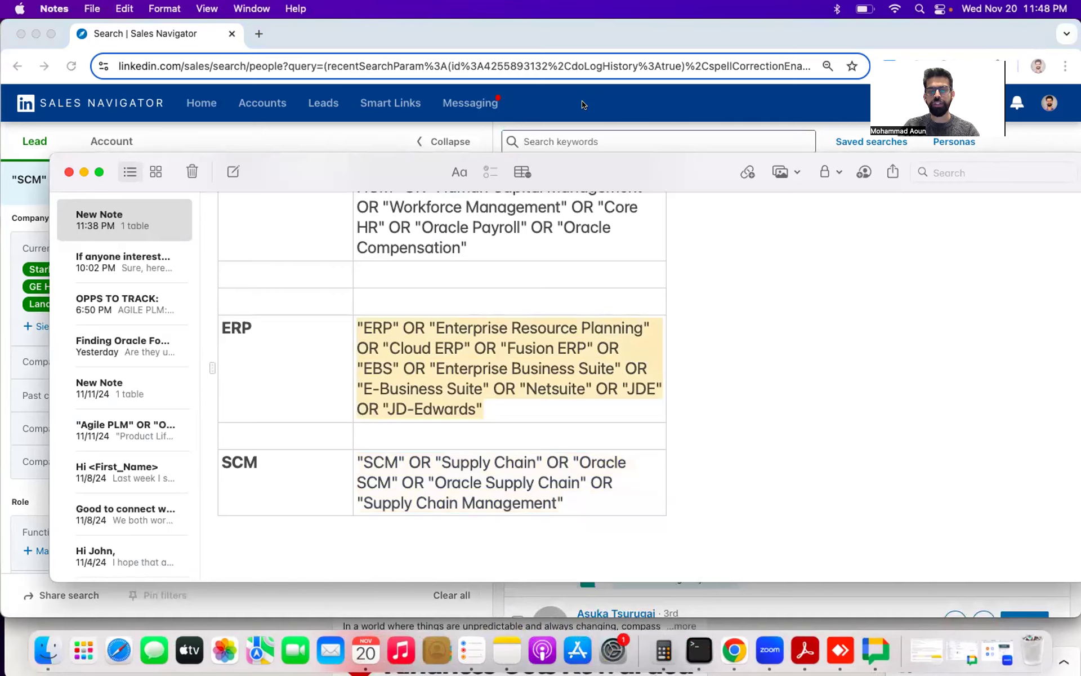
{"action": "left_click", "coordinate": [562, 141]}
{"action": "key", "text": "super+v"}
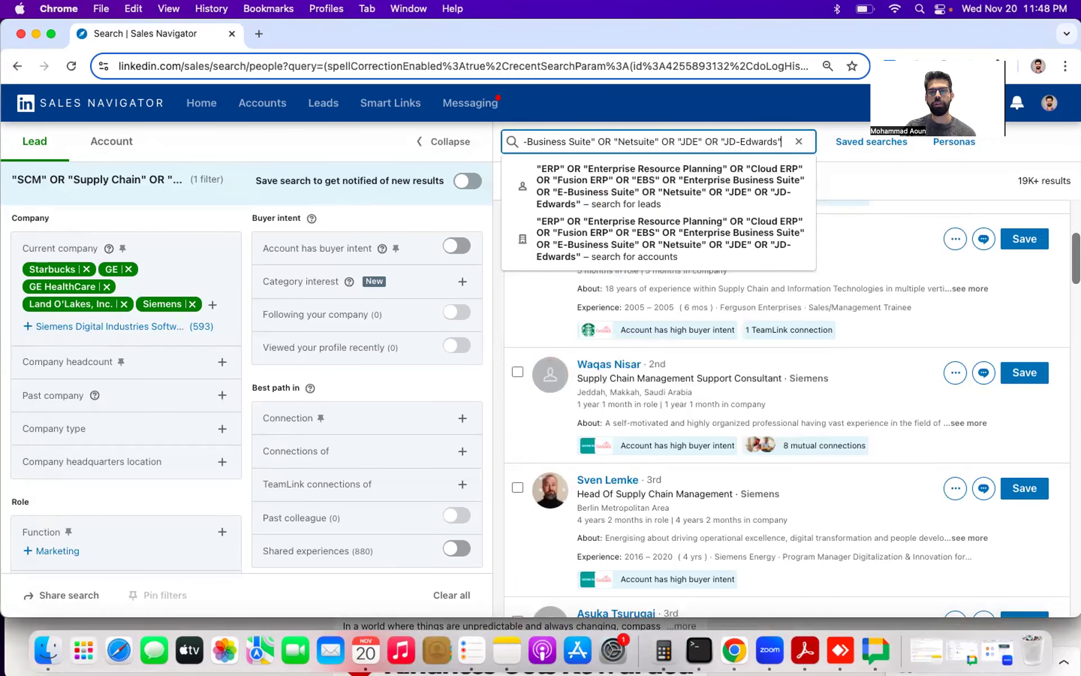
{"action": "key", "text": "Return"}
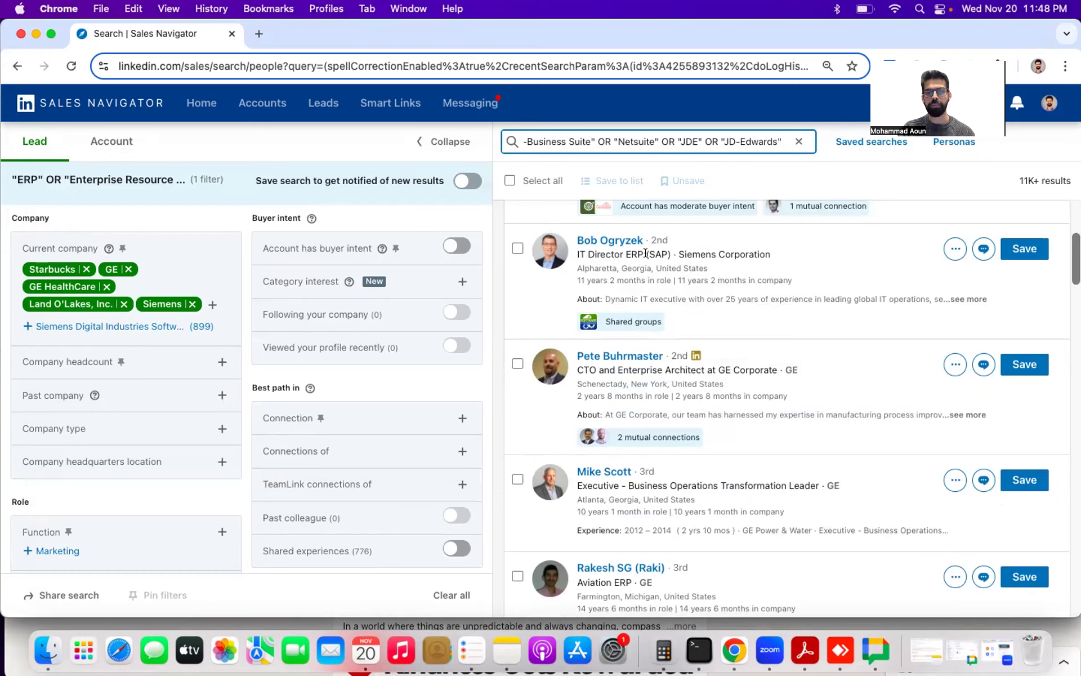
Look through the ERP lead results, examining the leads' job titles and companies
{"action": "scroll", "coordinate": [683, 413], "scroll_direction": "down", "scroll_amount": 1}
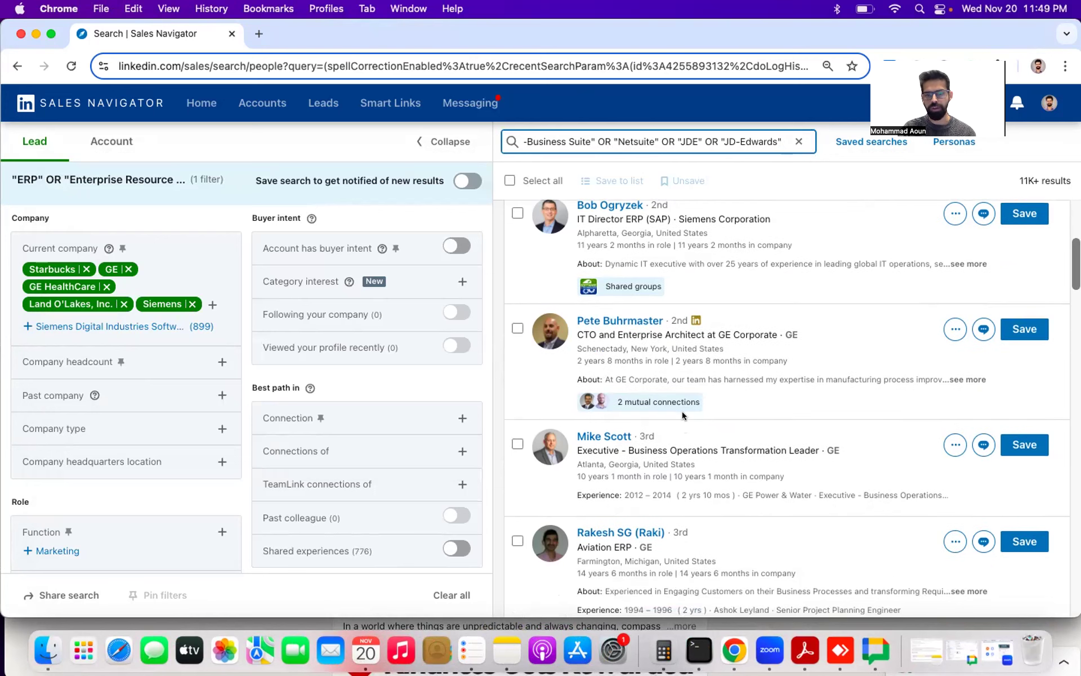
{"action": "scroll", "coordinate": [683, 413], "scroll_direction": "down", "scroll_amount": 5}
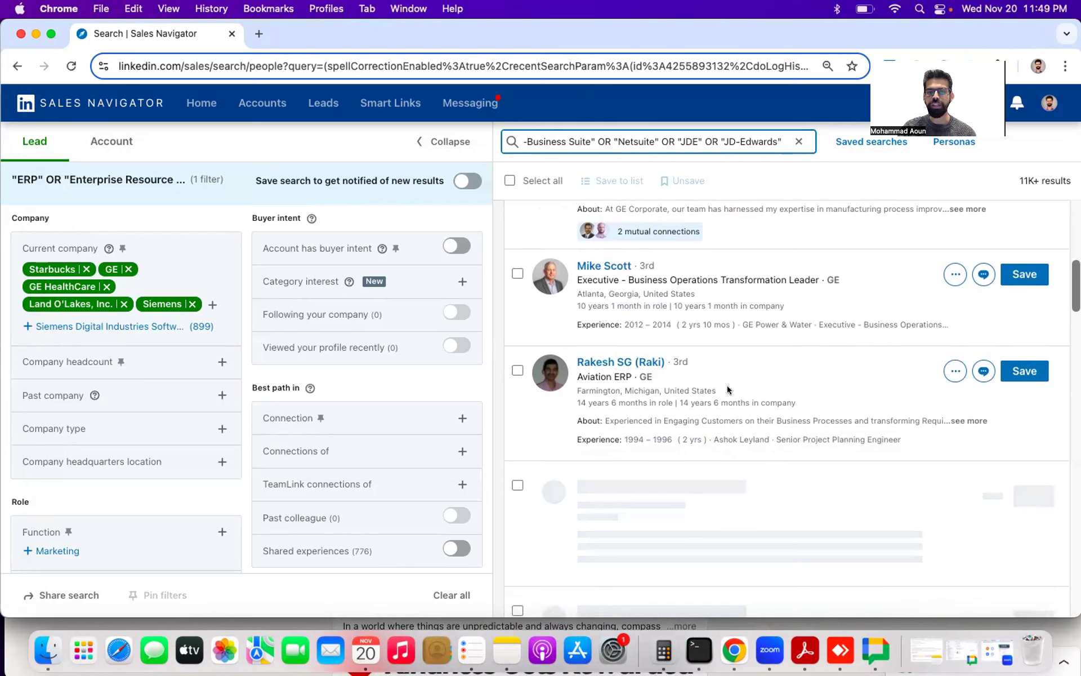
{"action": "scroll", "coordinate": [728, 386], "scroll_direction": "down", "scroll_amount": 3}
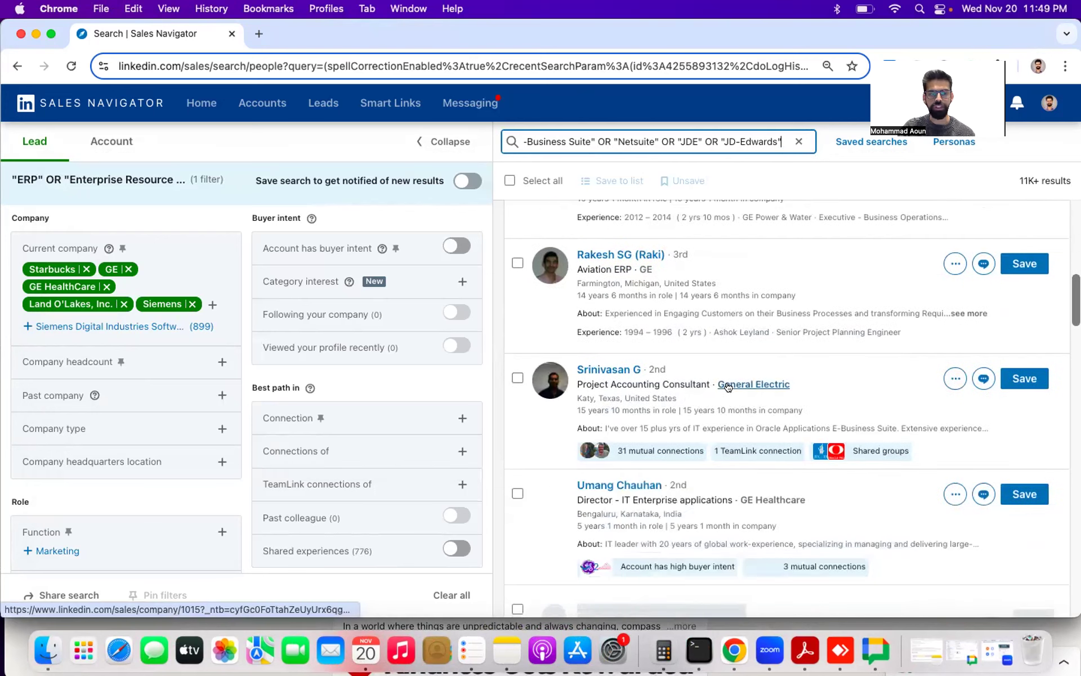
{"action": "scroll", "coordinate": [729, 387], "scroll_direction": "down", "scroll_amount": 4}
{"action": "scroll", "coordinate": [728, 385], "scroll_direction": "down", "scroll_amount": 2}
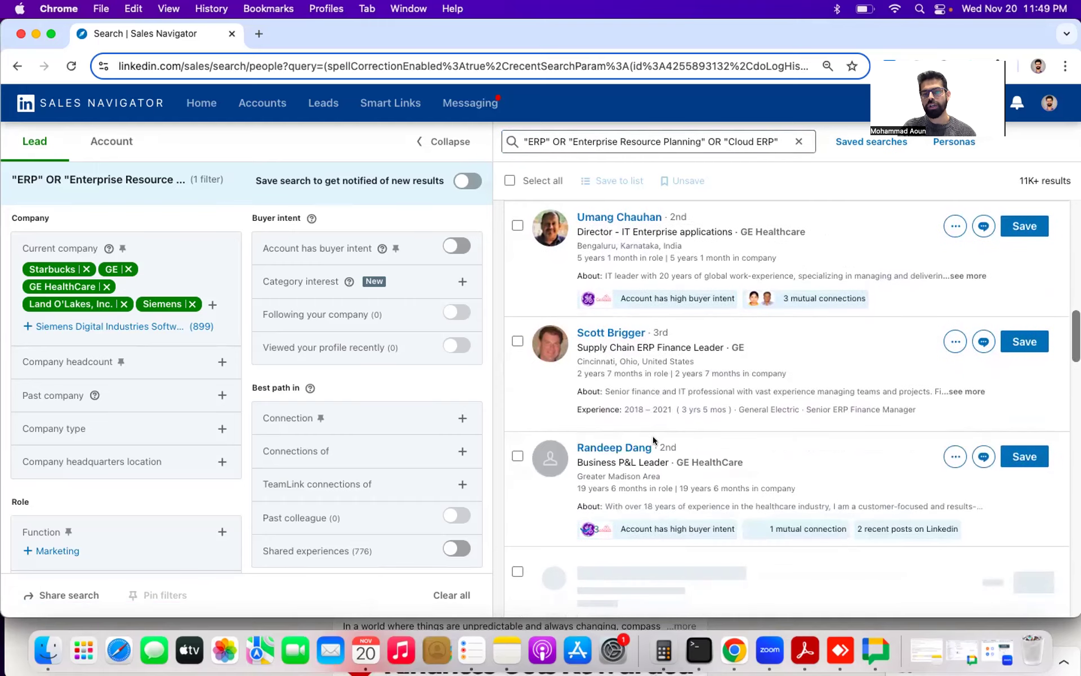
{"action": "scroll", "coordinate": [654, 440], "scroll_direction": "down", "scroll_amount": 2}
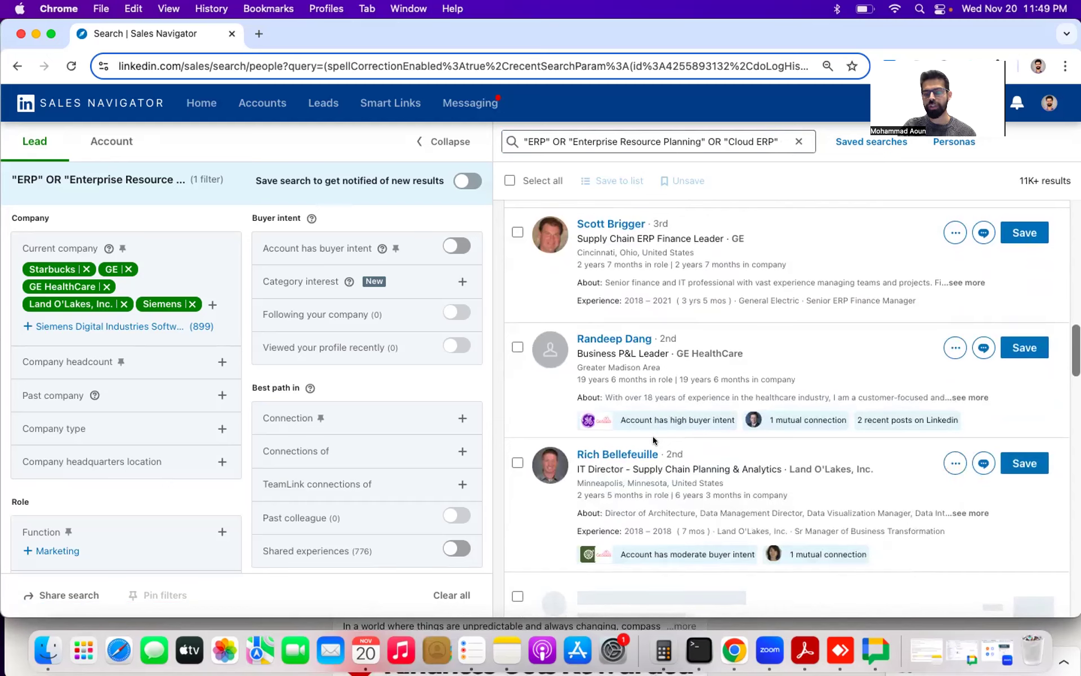
{"action": "scroll", "coordinate": [653, 441], "scroll_direction": "down", "scroll_amount": 3}
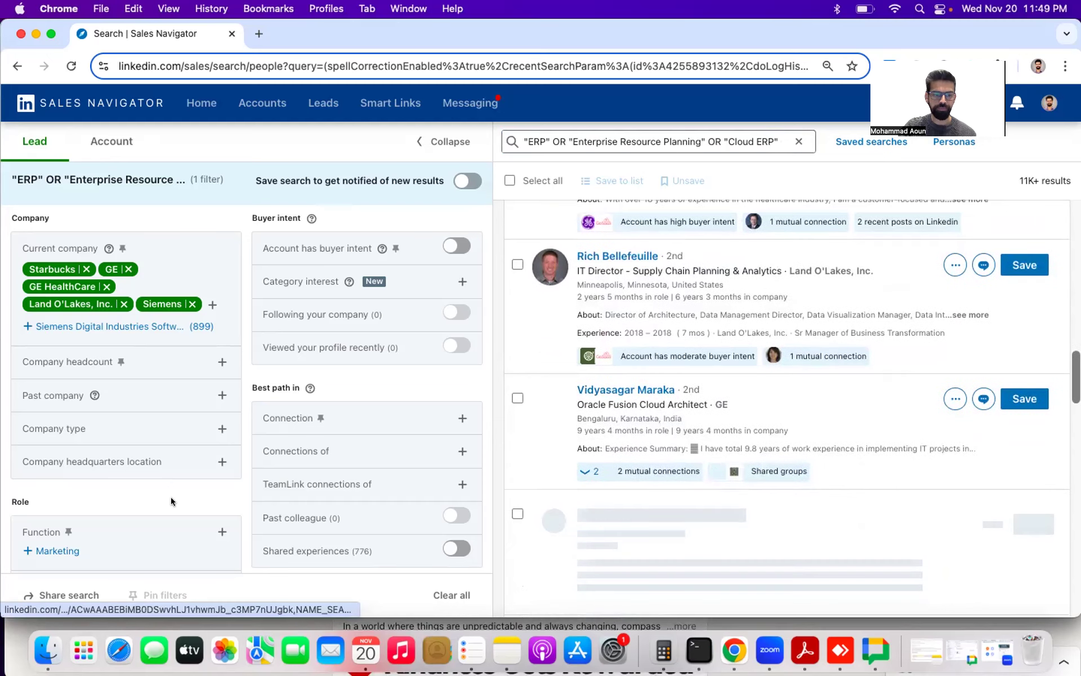
Examine the options of the Function filter in the Role section, close it, and look over the other filters
{"action": "scroll", "coordinate": [171, 497], "scroll_direction": "down", "scroll_amount": 2}
{"action": "scroll", "coordinate": [170, 497], "scroll_direction": "down", "scroll_amount": 2}
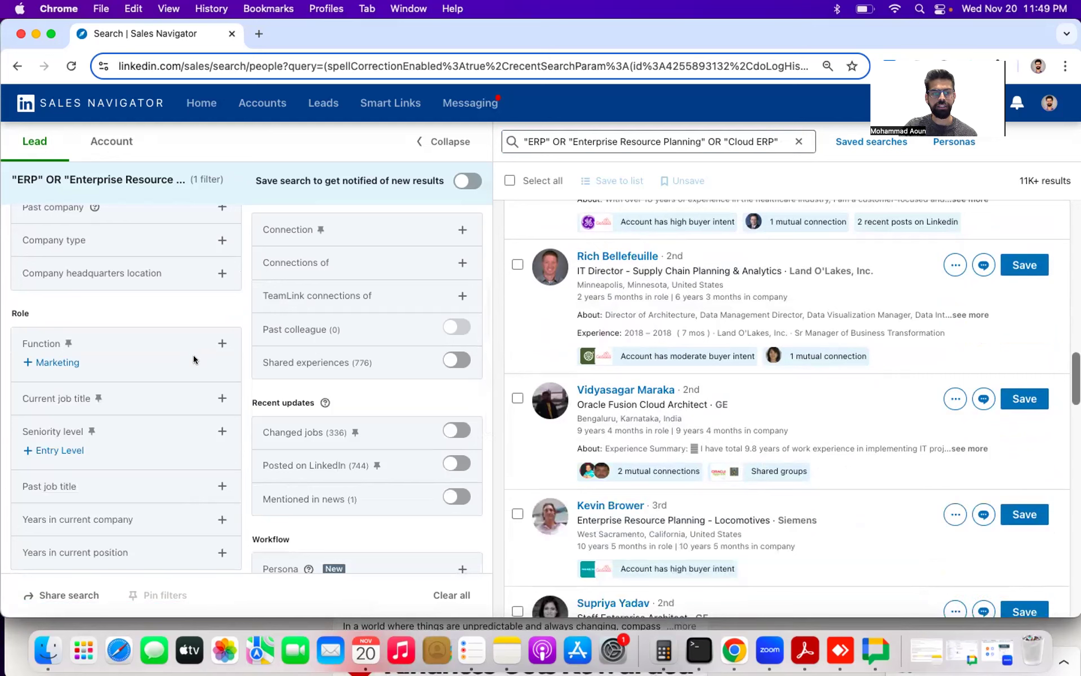
{"action": "left_click", "coordinate": [219, 344]}
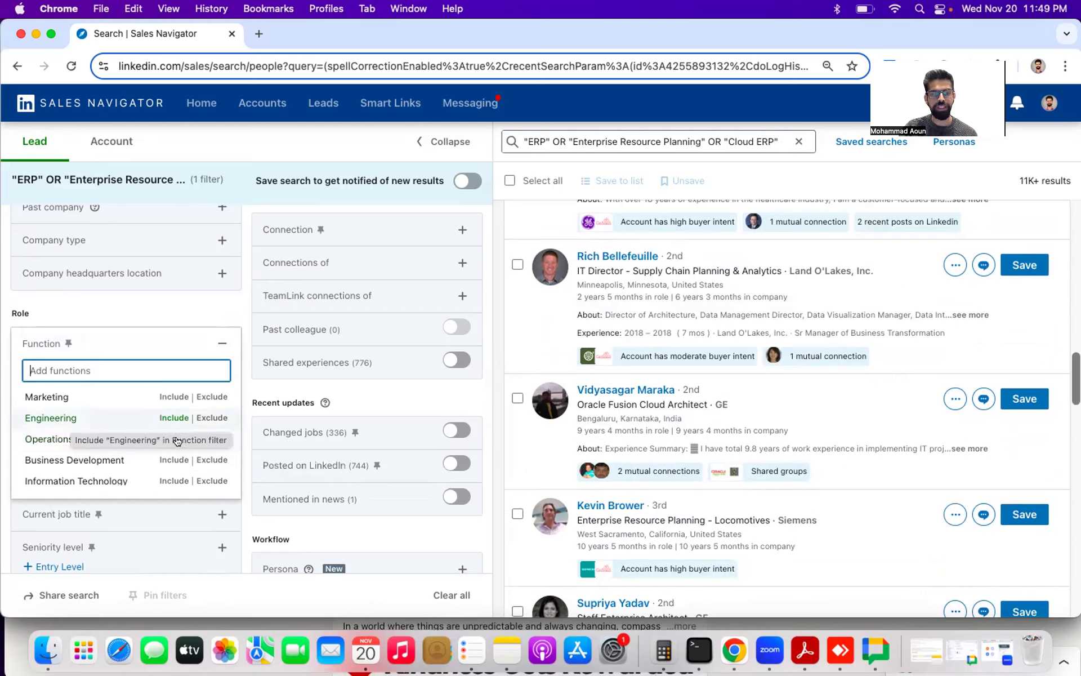
{"action": "scroll", "coordinate": [83, 421], "scroll_direction": "down", "scroll_amount": 3}
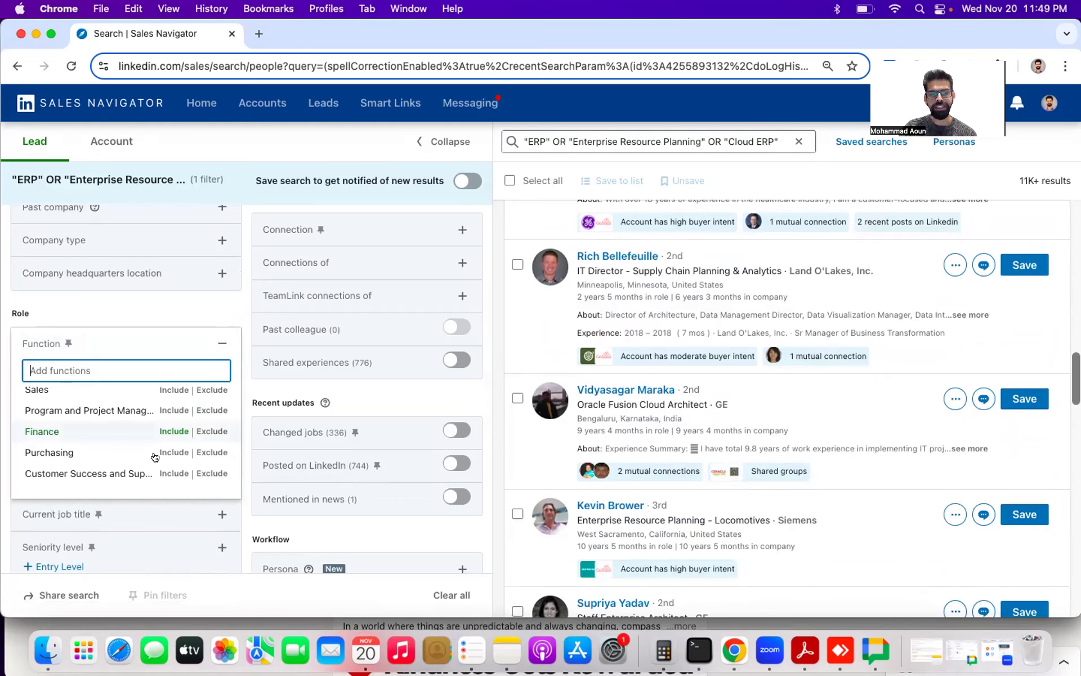
{"action": "left_click", "coordinate": [656, 293]}
{"action": "scroll", "coordinate": [656, 293], "scroll_direction": "down", "scroll_amount": 3}
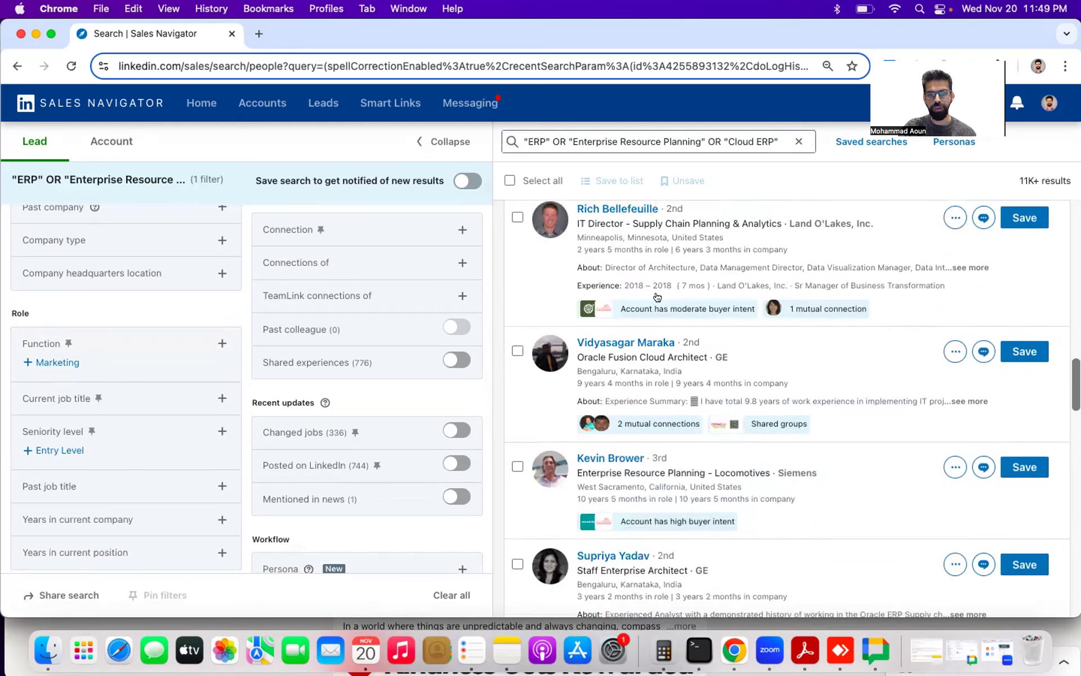
{"action": "scroll", "coordinate": [195, 453], "scroll_direction": "down", "scroll_amount": 2}
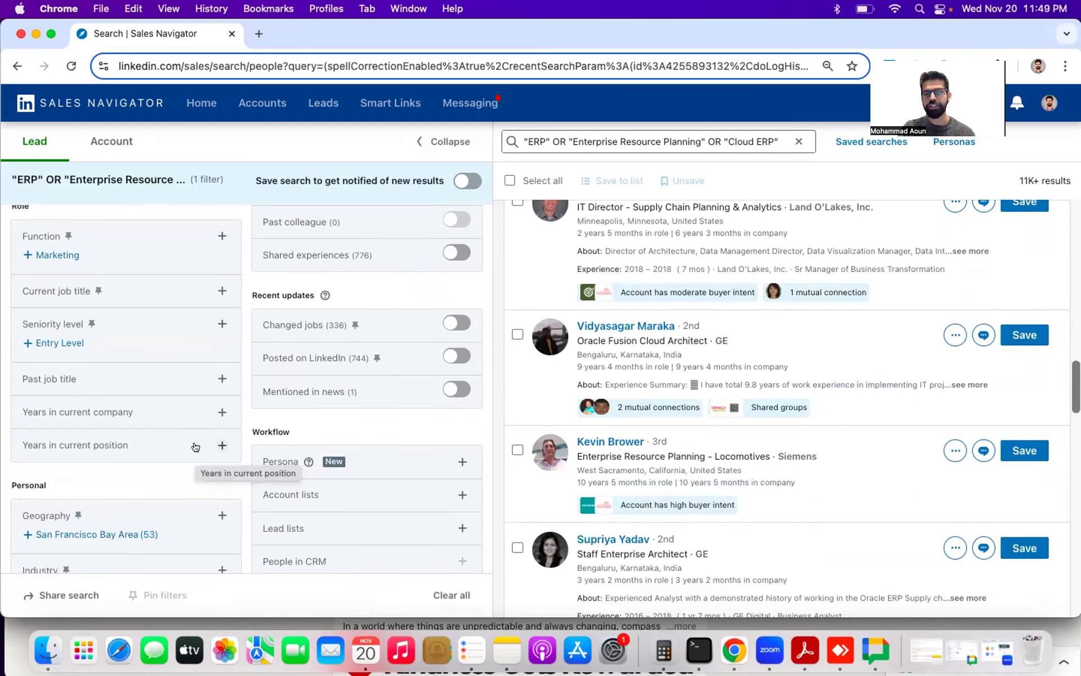
Filter the ERP leads to less than 1 year in their current company, look through the results, and close the filter's options
{"action": "scroll", "coordinate": [695, 359], "scroll_direction": "up", "scroll_amount": 2}
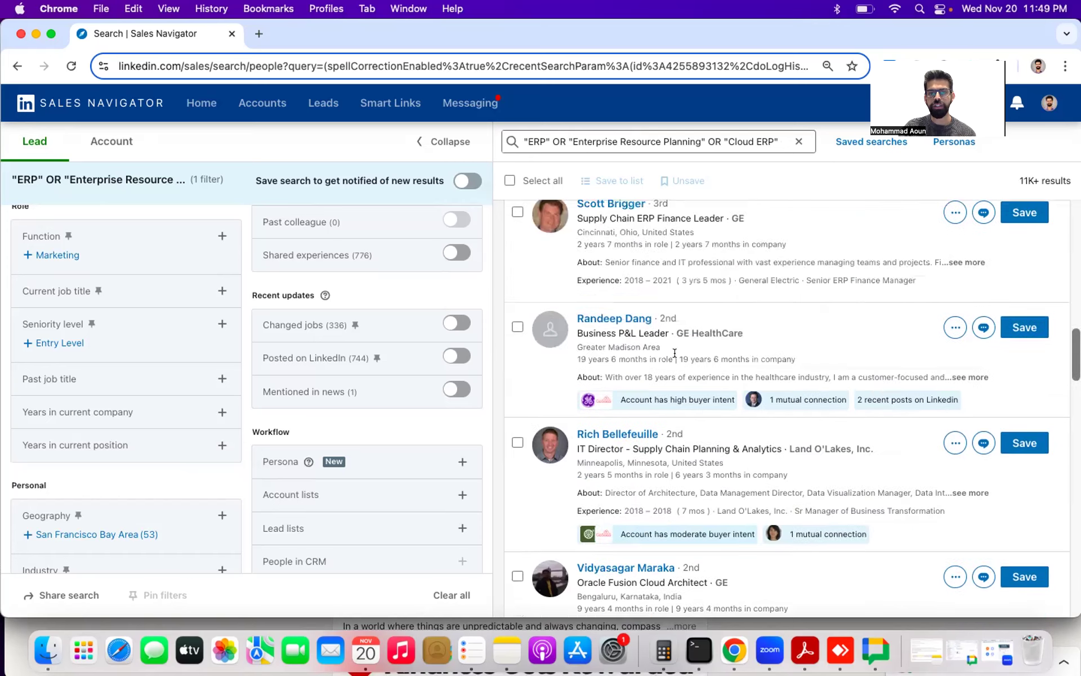
{"action": "scroll", "coordinate": [158, 368], "scroll_direction": "up", "scroll_amount": 5}
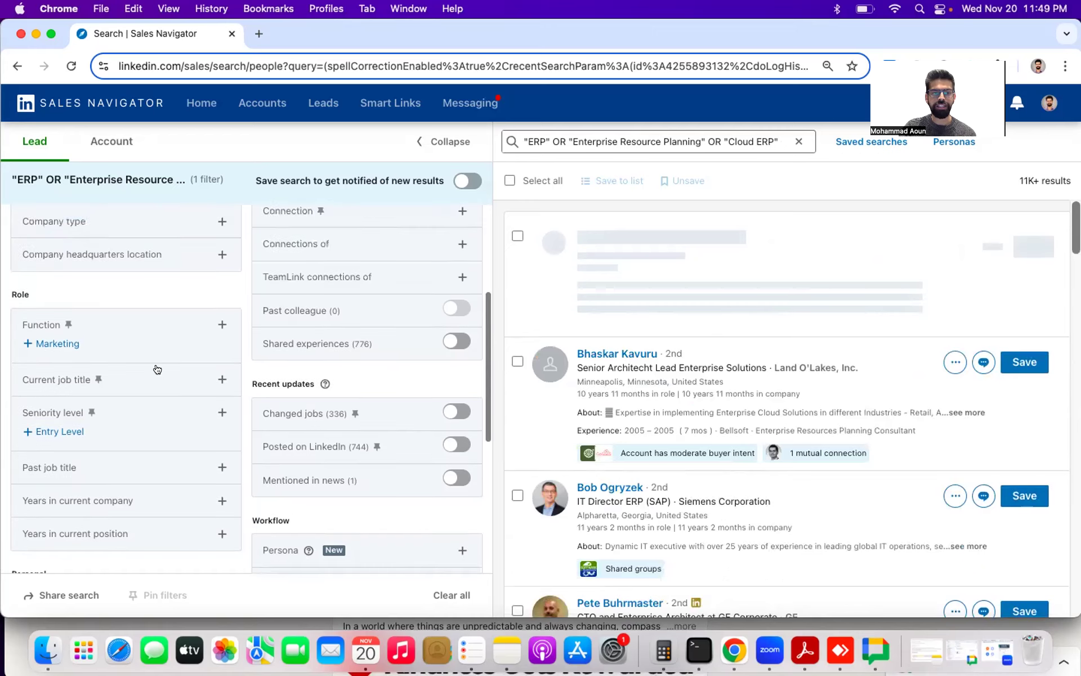
{"action": "scroll", "coordinate": [163, 383], "scroll_direction": "down", "scroll_amount": 3}
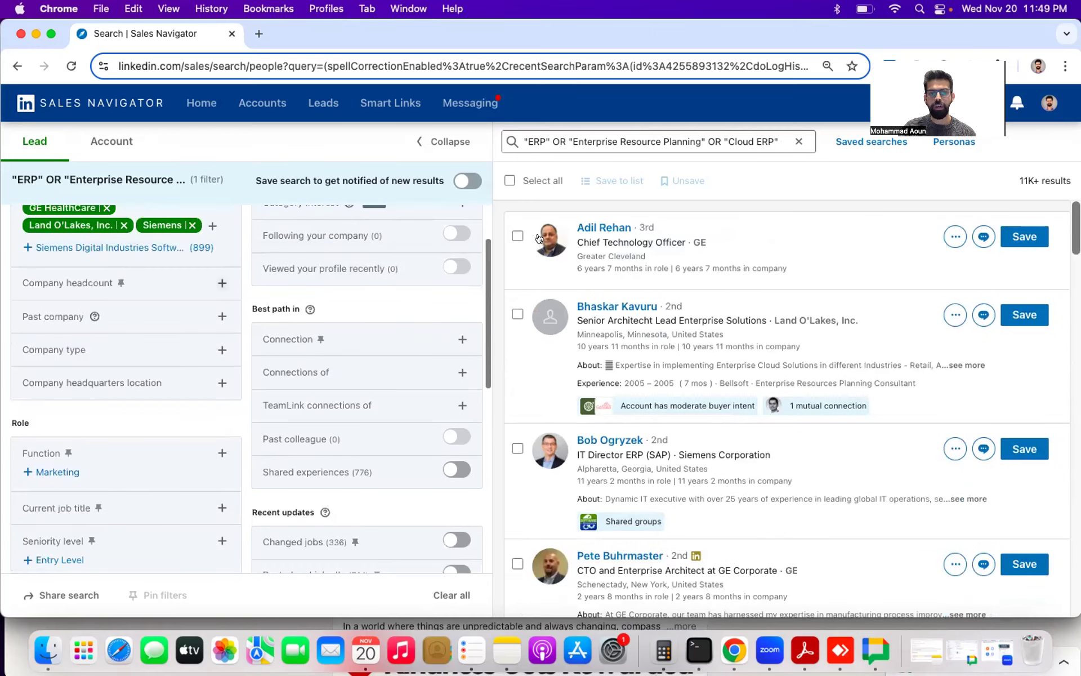
{"action": "scroll", "coordinate": [180, 395], "scroll_direction": "down", "scroll_amount": 6}
{"action": "scroll", "coordinate": [184, 397], "scroll_direction": "down", "scroll_amount": 3}
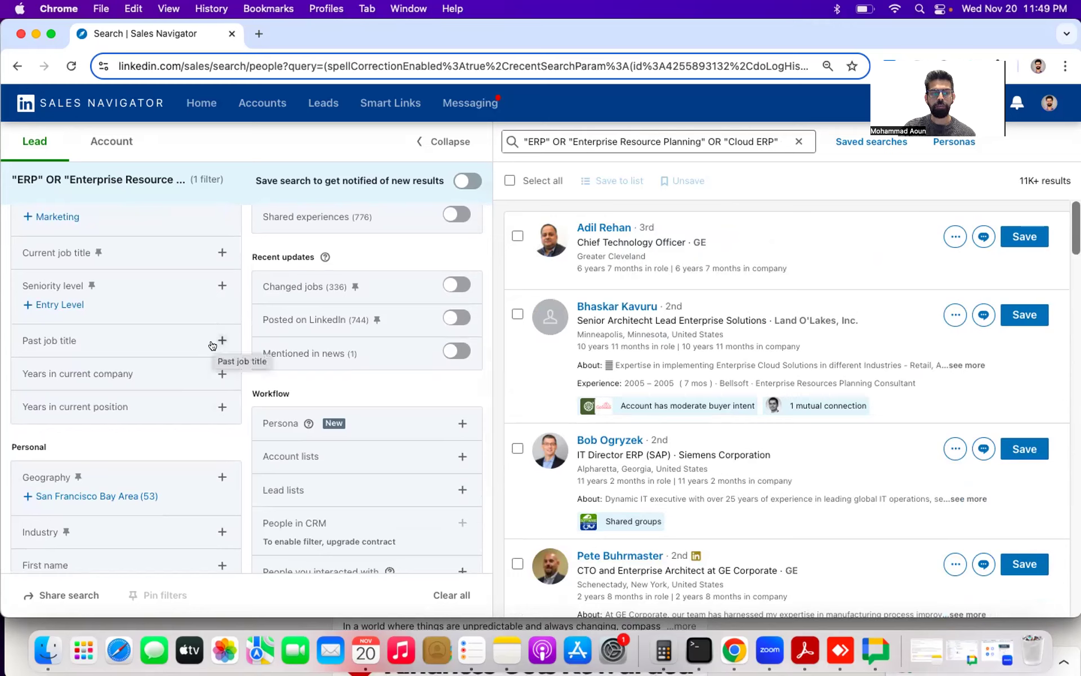
{"action": "left_click", "coordinate": [219, 374]}
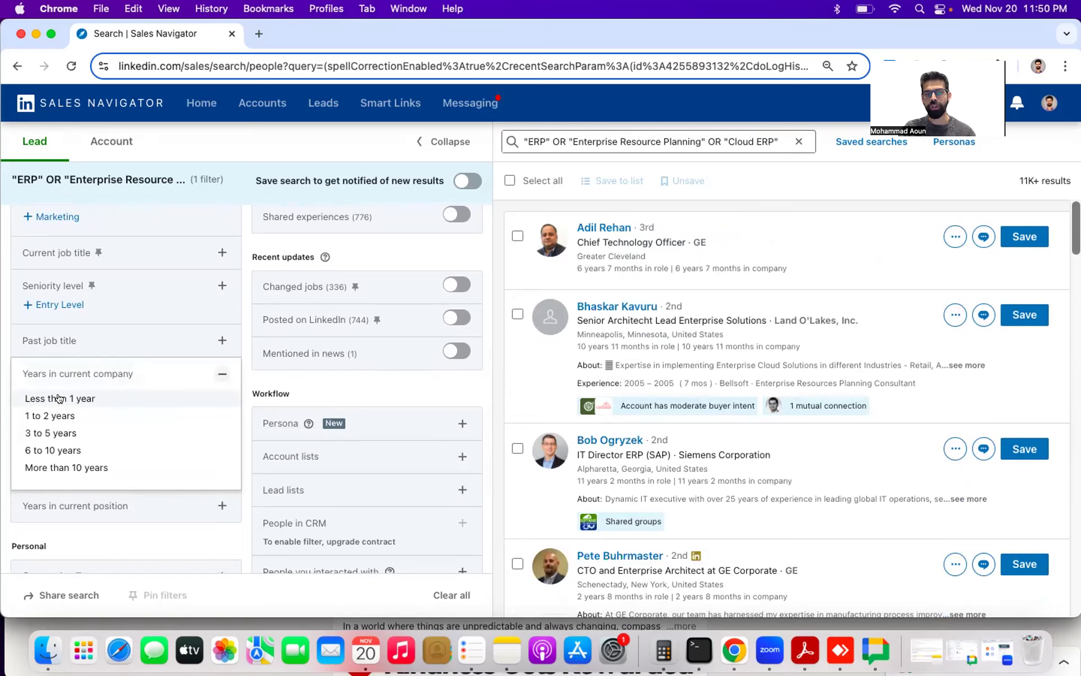
{"action": "left_click", "coordinate": [58, 398]}
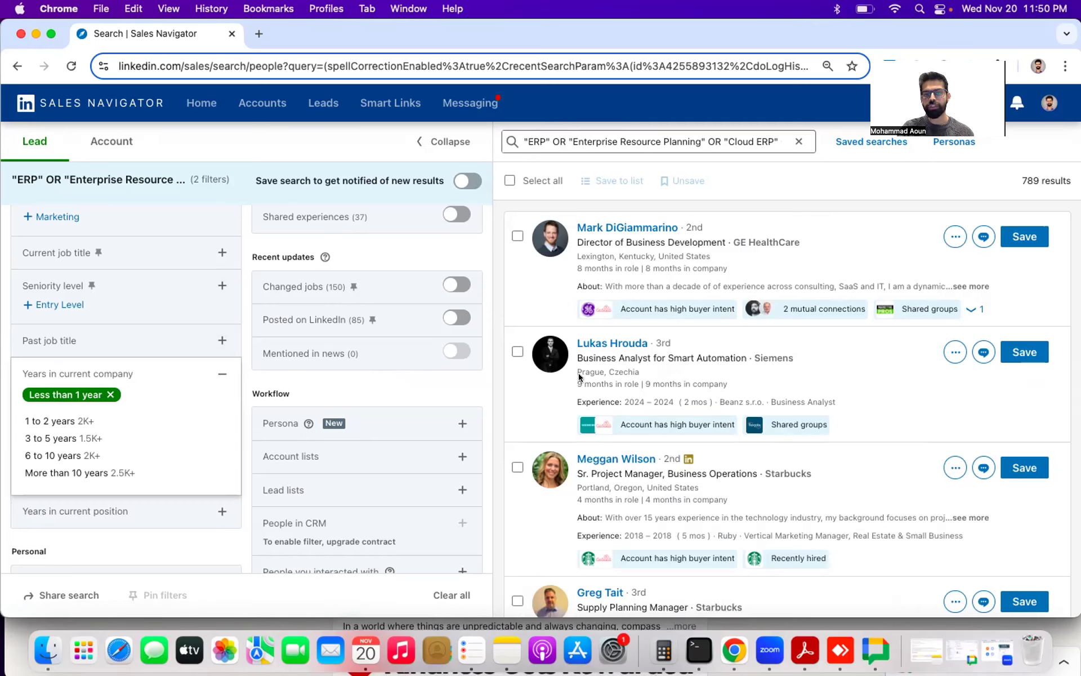
{"action": "scroll", "coordinate": [656, 427], "scroll_direction": "down", "scroll_amount": 2}
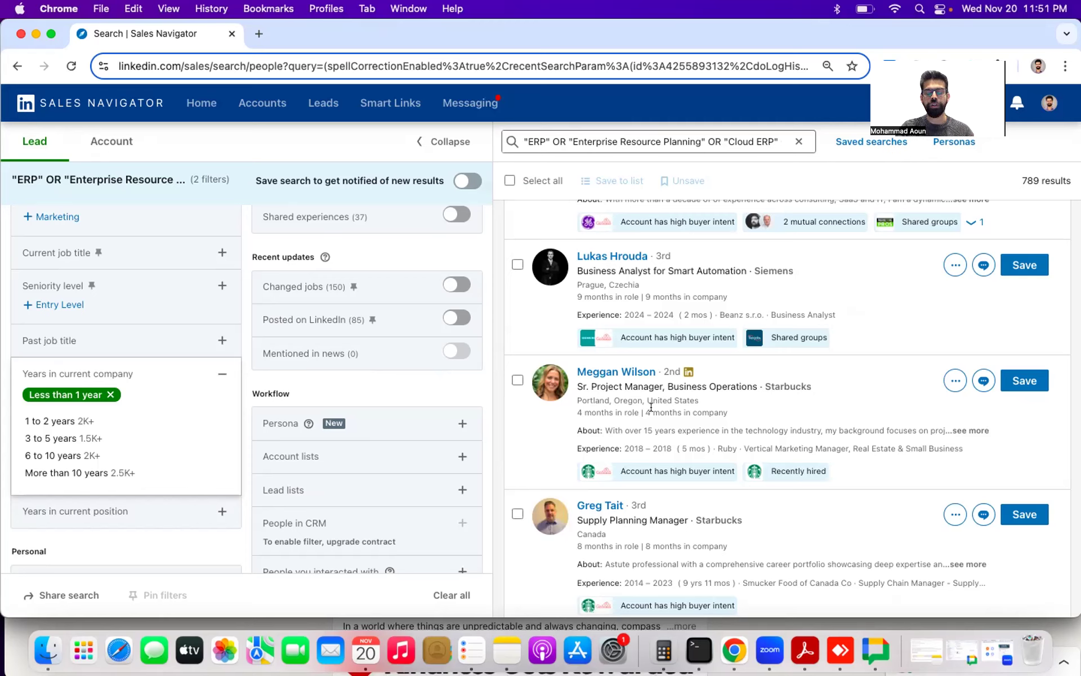
{"action": "left_click", "coordinate": [427, 388]}
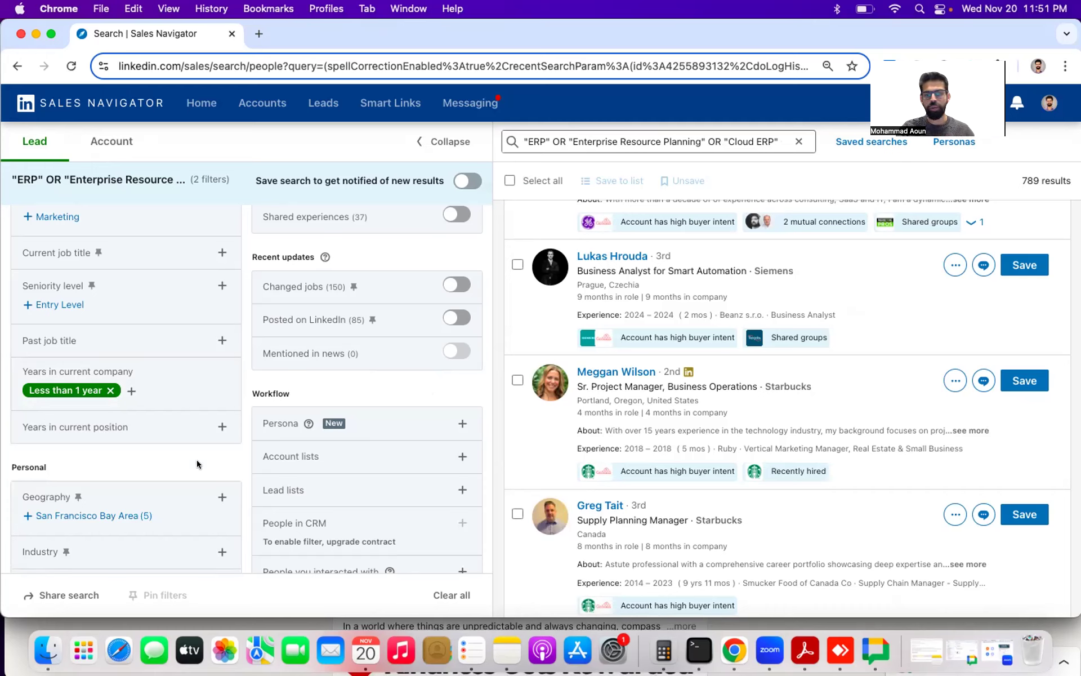
Examine the location options of the Geography filter in the Personal section and close the filter
{"action": "scroll", "coordinate": [198, 460], "scroll_direction": "down", "scroll_amount": 3}
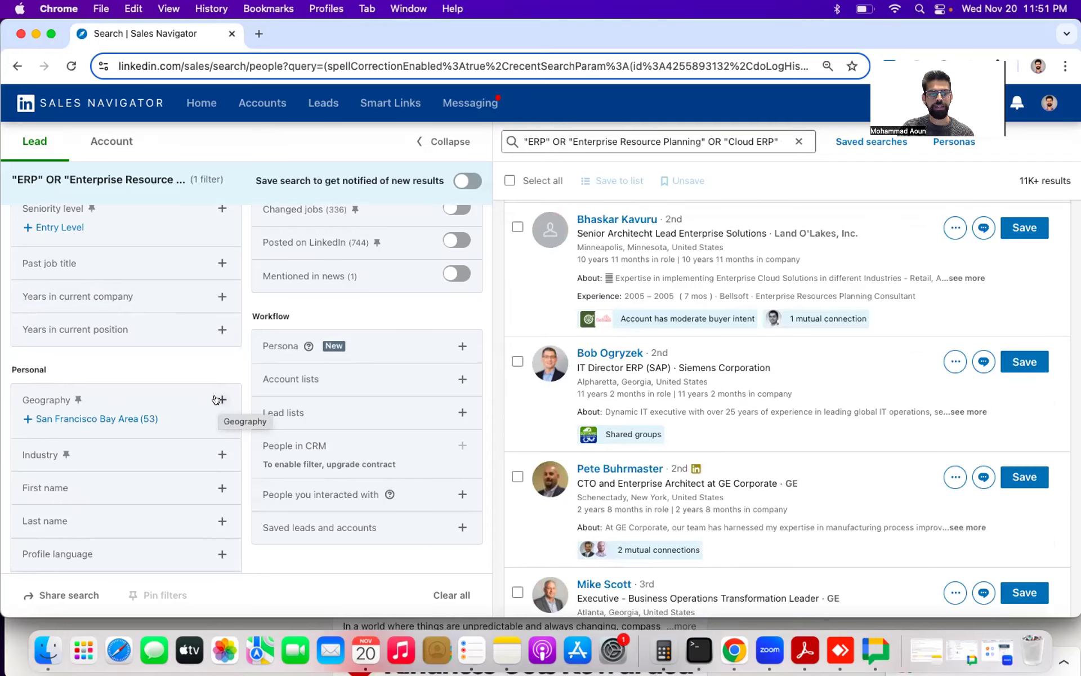
{"action": "left_click", "coordinate": [219, 400]}
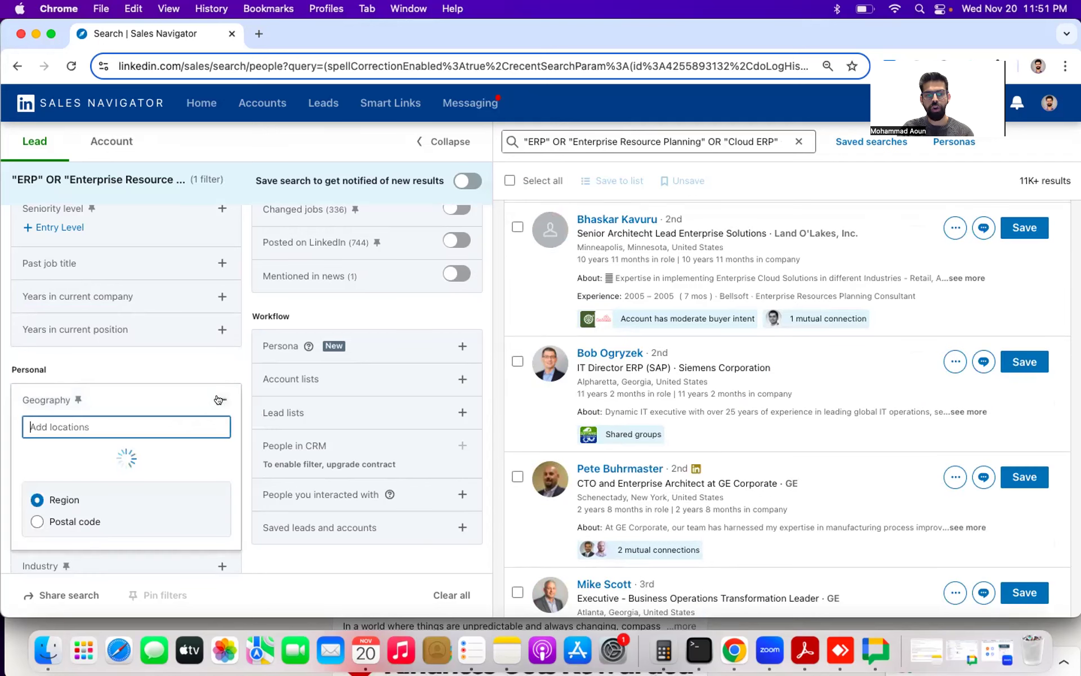
{"action": "left_click", "coordinate": [177, 364]}
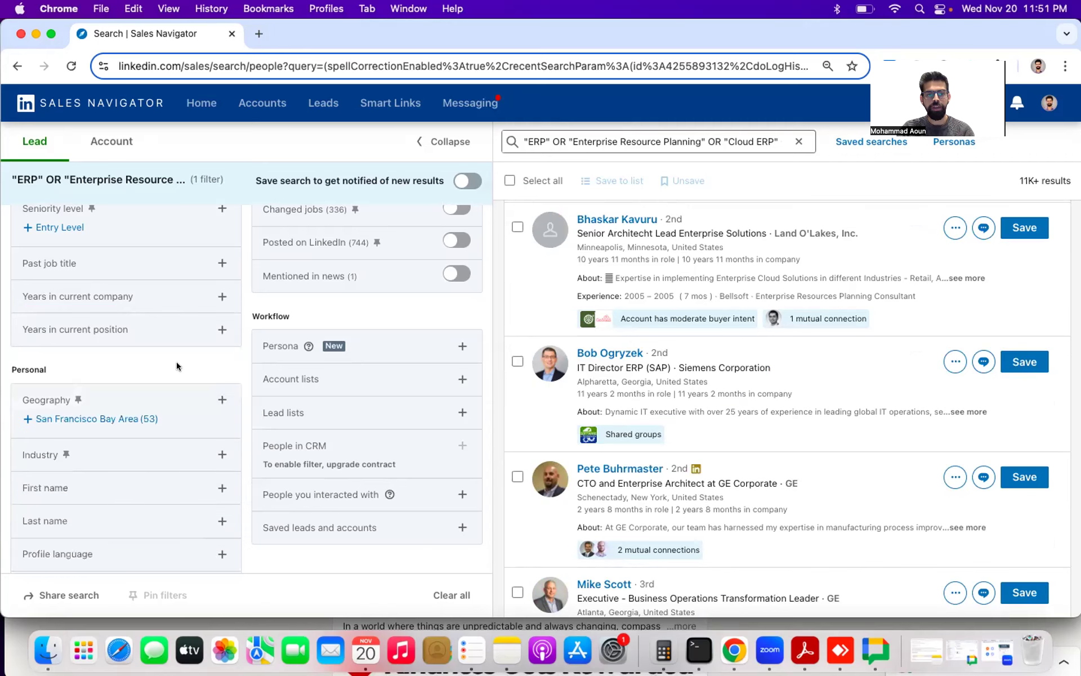
Limit the results to leads who posted on LinkedIn, and open the first two leads' pages in new tabs
{"action": "scroll", "coordinate": [177, 338], "scroll_direction": "up", "scroll_amount": 5}
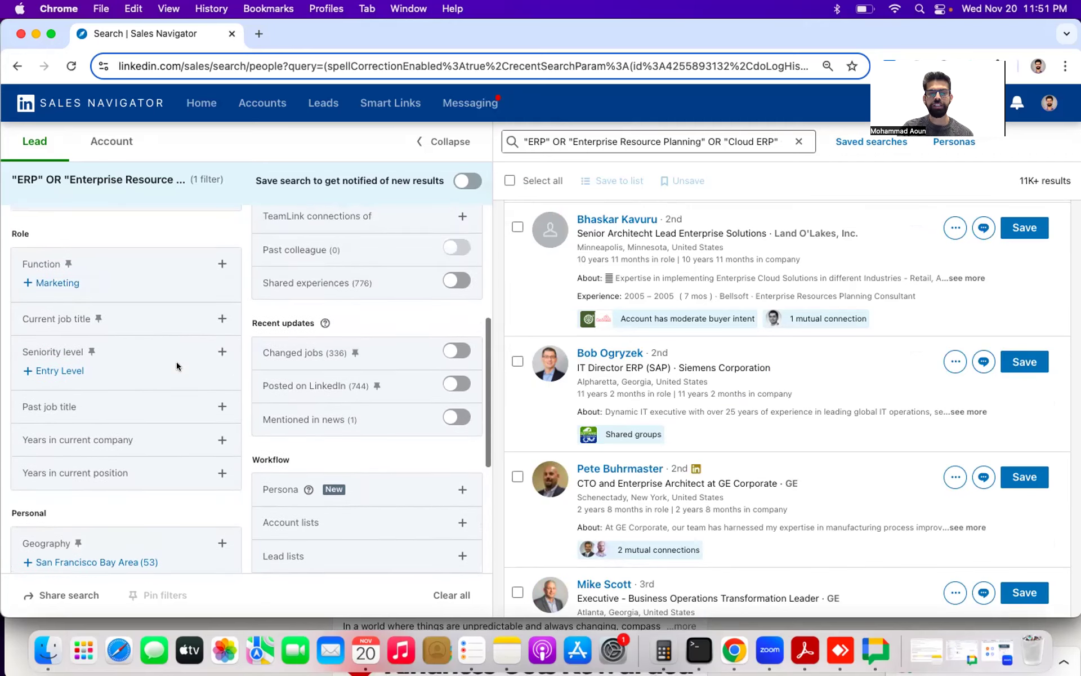
{"action": "left_click", "coordinate": [466, 382]}
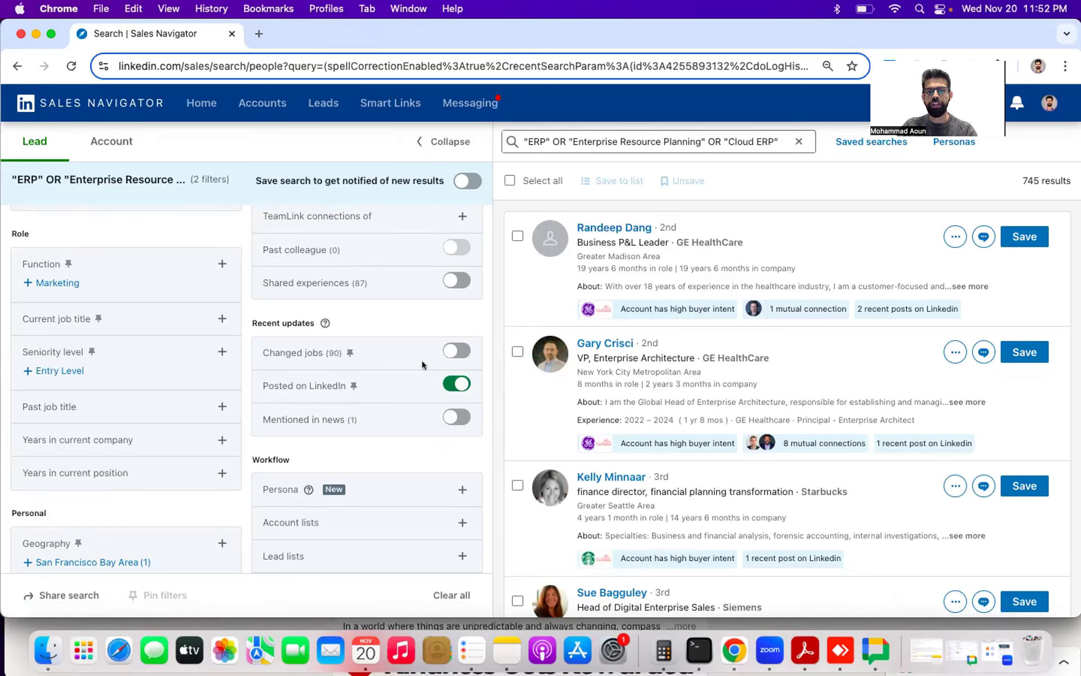
{"action": "left_click", "coordinate": [614, 226], "text": "super"}
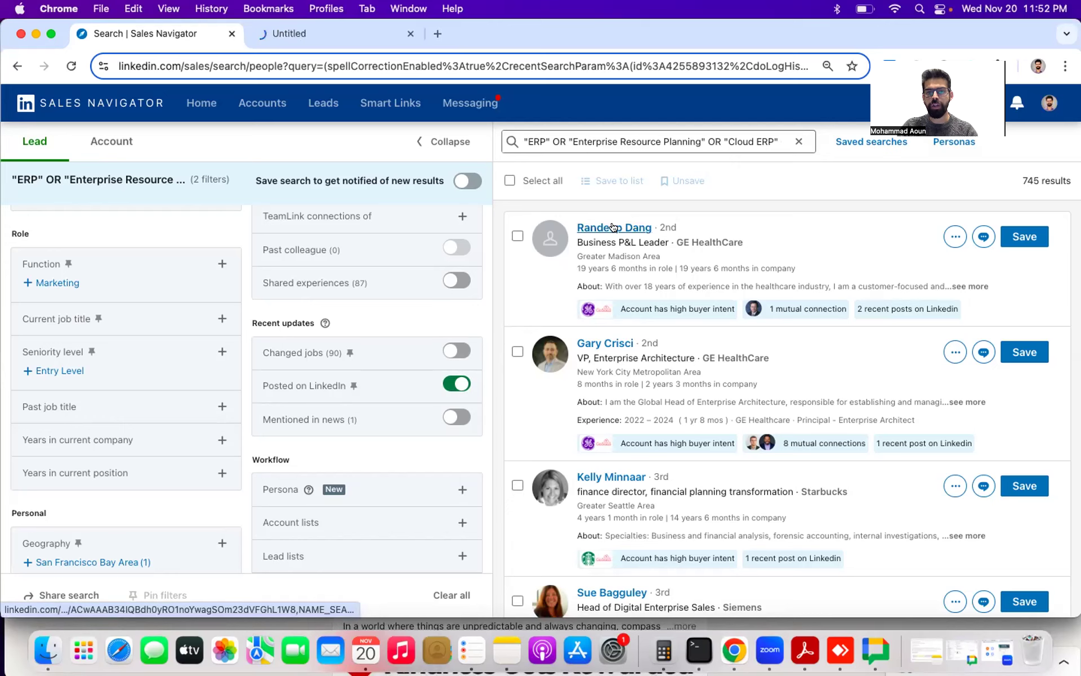
{"action": "left_click", "coordinate": [605, 345], "text": "super"}
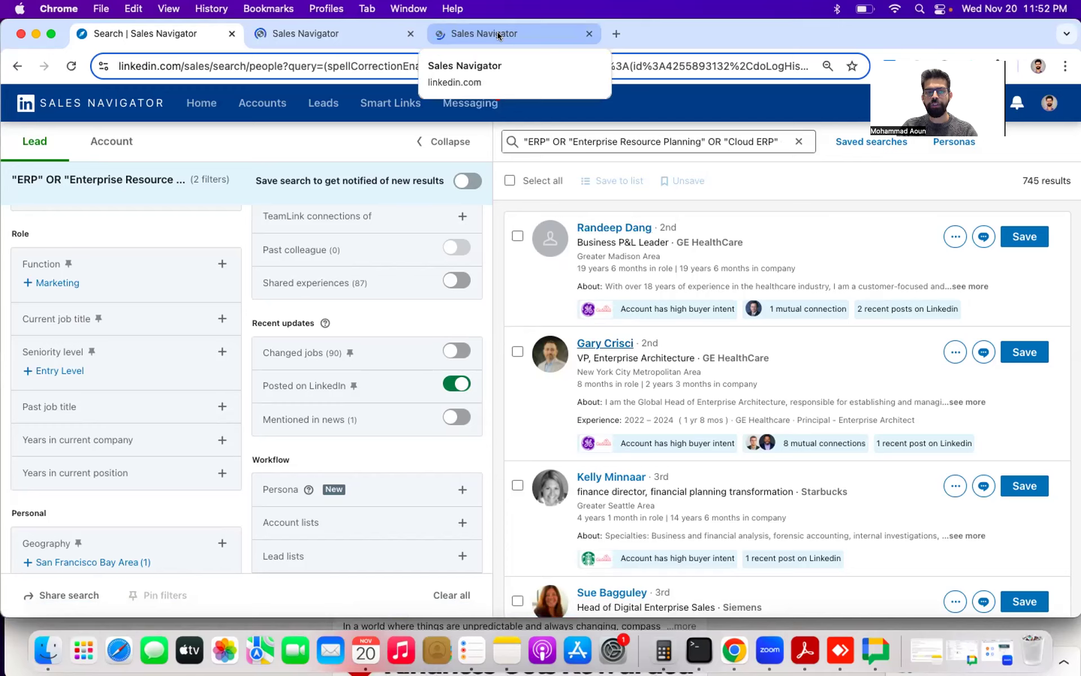
Look through the first lead's page, examining the current role, experience, recent posts, shared interests and possible introductions
{"action": "left_click", "coordinate": [331, 36]}
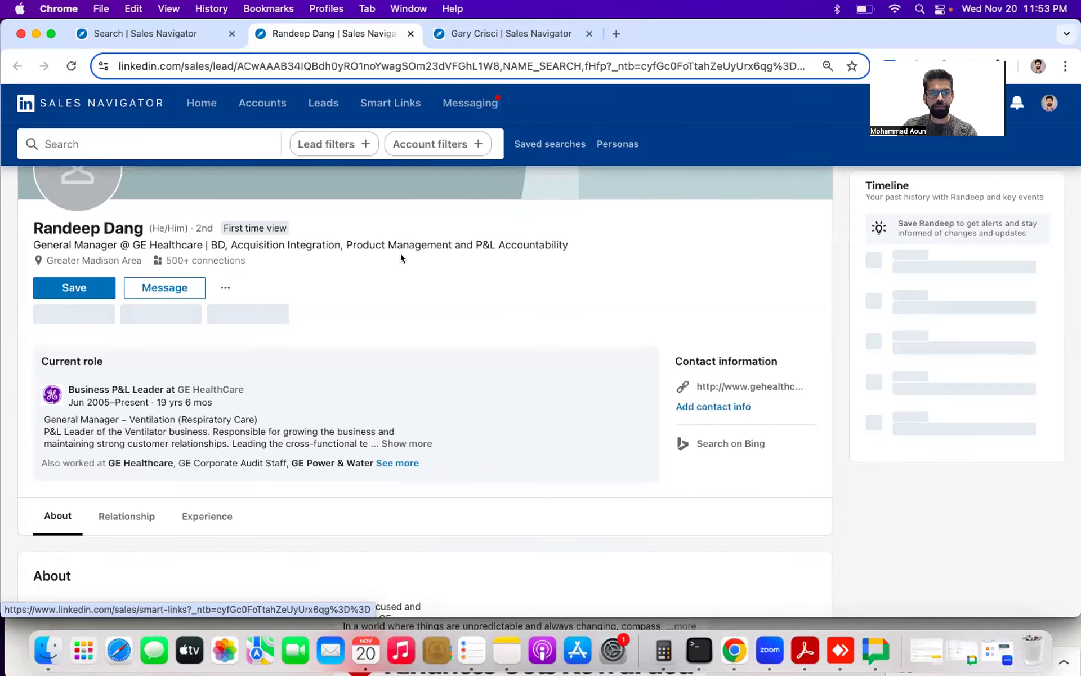
{"action": "scroll", "coordinate": [401, 258], "scroll_direction": "down", "scroll_amount": 8}
{"action": "scroll", "coordinate": [302, 354], "scroll_direction": "down", "scroll_amount": 6}
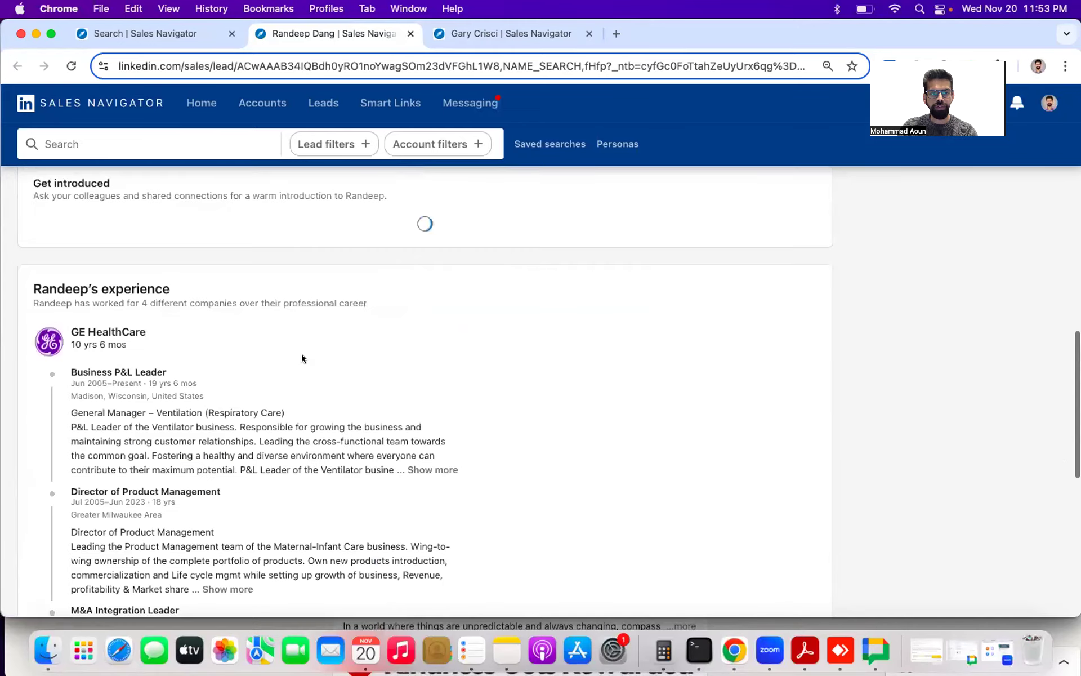
{"action": "scroll", "coordinate": [302, 354], "scroll_direction": "up", "scroll_amount": 13}
{"action": "scroll", "coordinate": [302, 353], "scroll_direction": "up", "scroll_amount": 3}
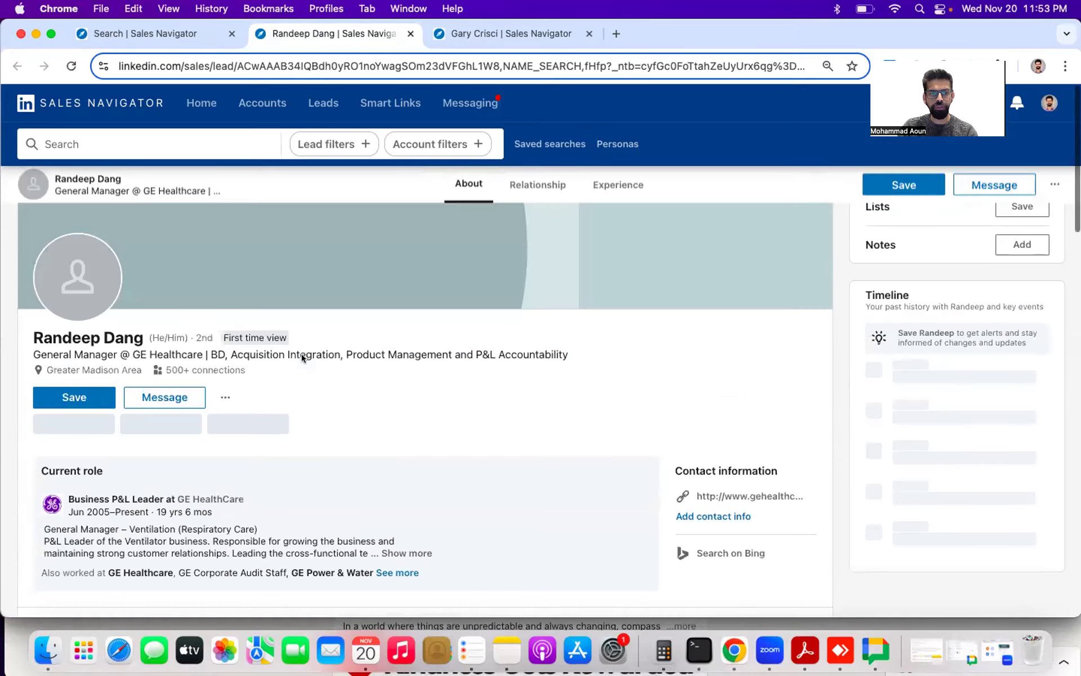
{"action": "scroll", "coordinate": [242, 415], "scroll_direction": "down", "scroll_amount": 7}
{"action": "scroll", "coordinate": [242, 419], "scroll_direction": "down", "scroll_amount": 9}
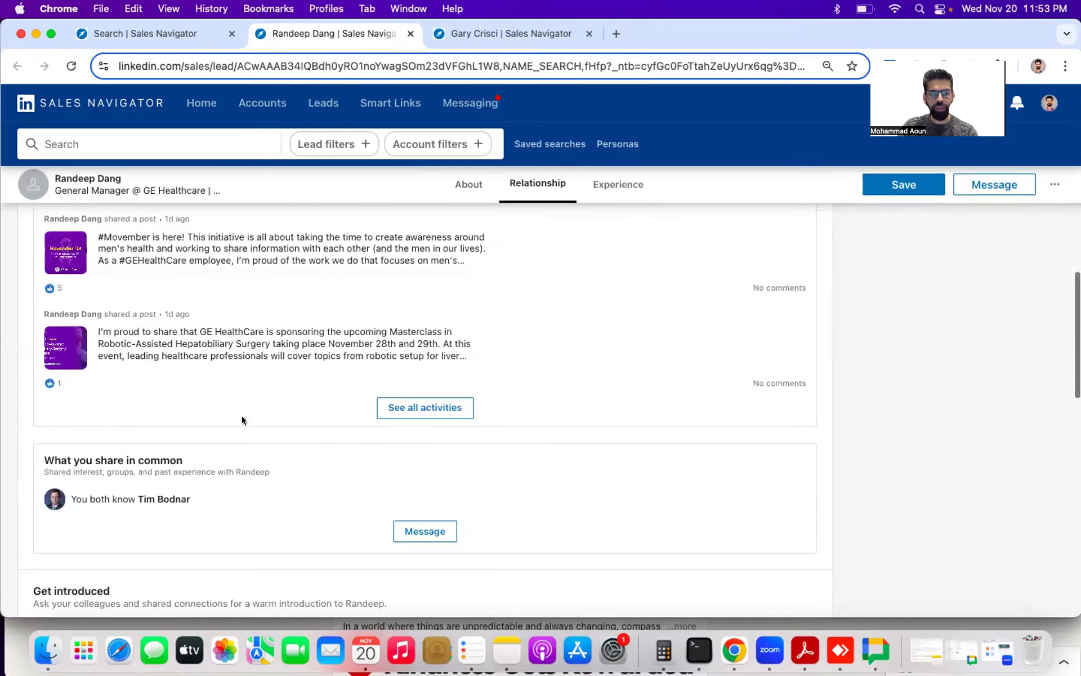
{"action": "scroll", "coordinate": [241, 420], "scroll_direction": "down", "scroll_amount": 4}
{"action": "scroll", "coordinate": [242, 420], "scroll_direction": "down", "scroll_amount": 1}
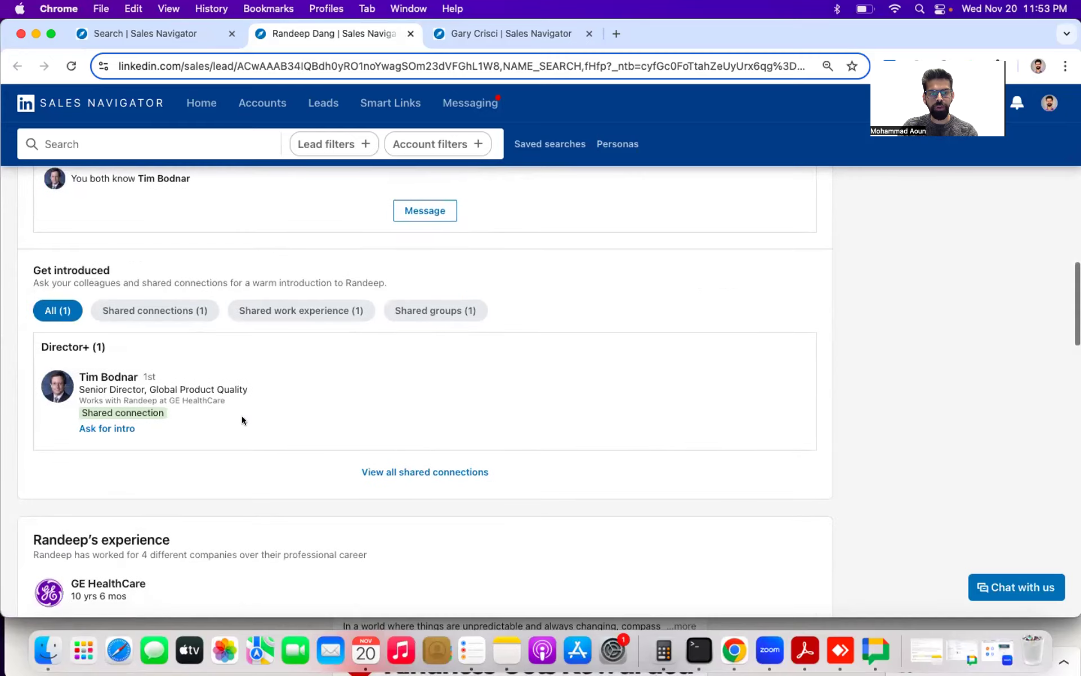
Open the first lead's regular LinkedIn profile from the additional actions on the lead page
{"action": "scroll", "coordinate": [241, 419], "scroll_direction": "up", "scroll_amount": 20}
{"action": "left_click", "coordinate": [225, 392]}
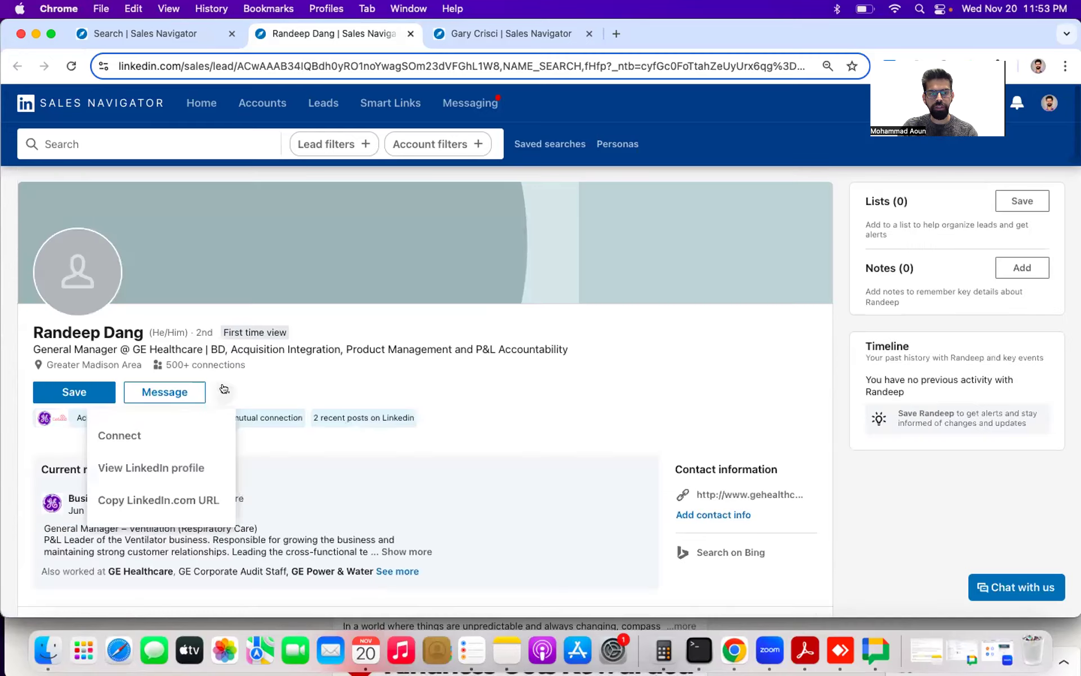
{"action": "left_click", "coordinate": [132, 468]}
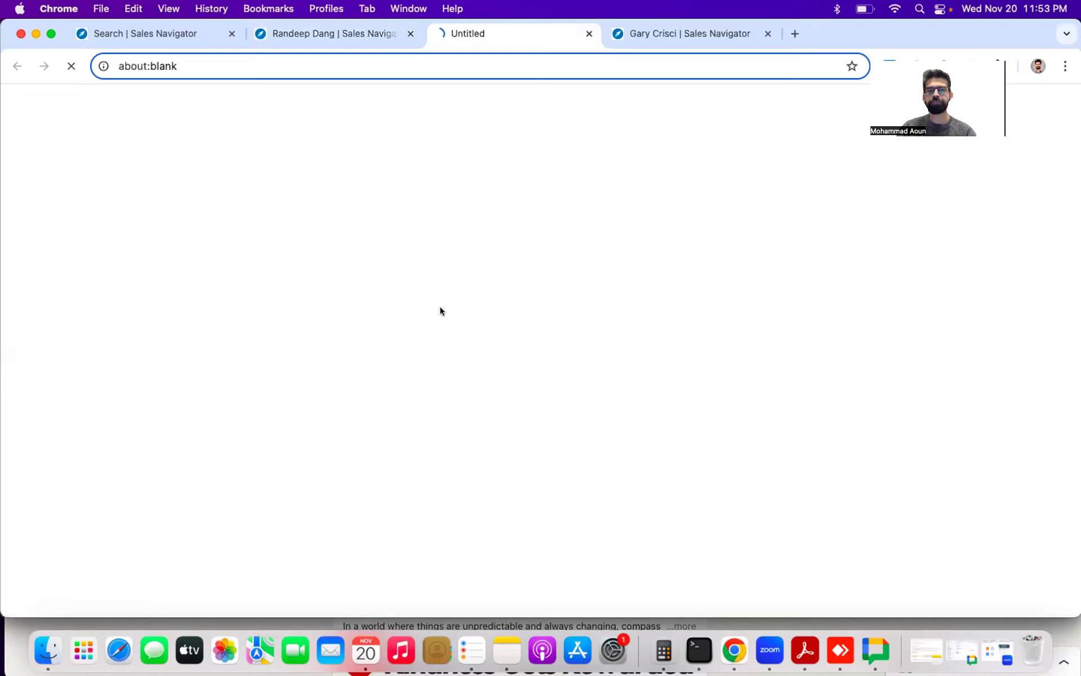